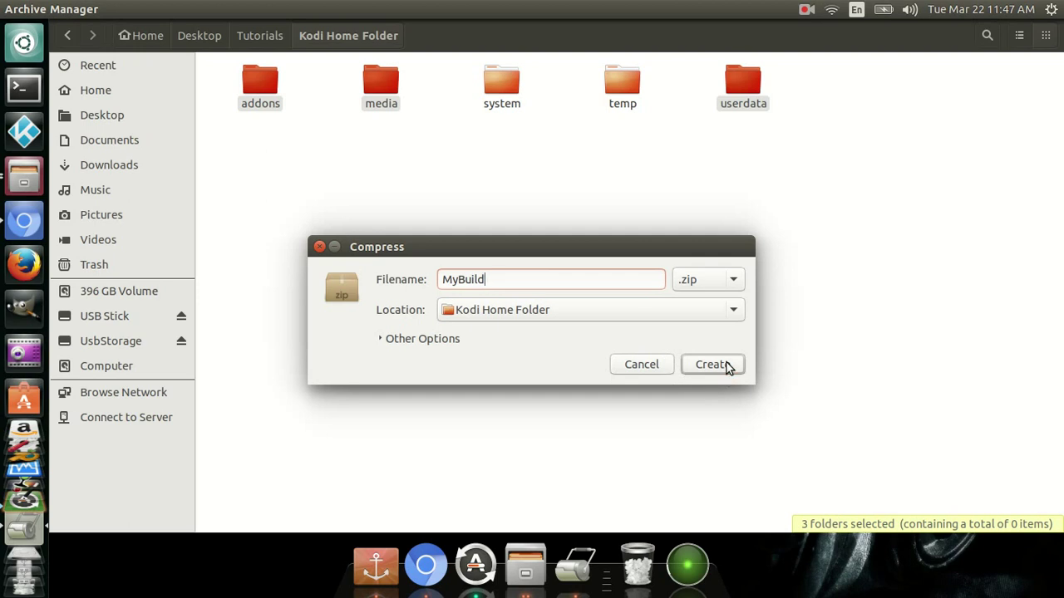
# Create MyBuild.zip from the selected addons, media and userdata folders and place it in the Desktop's Work Folder.
pyautogui.click(511, 352)
pyautogui.rightClick(872, 87)
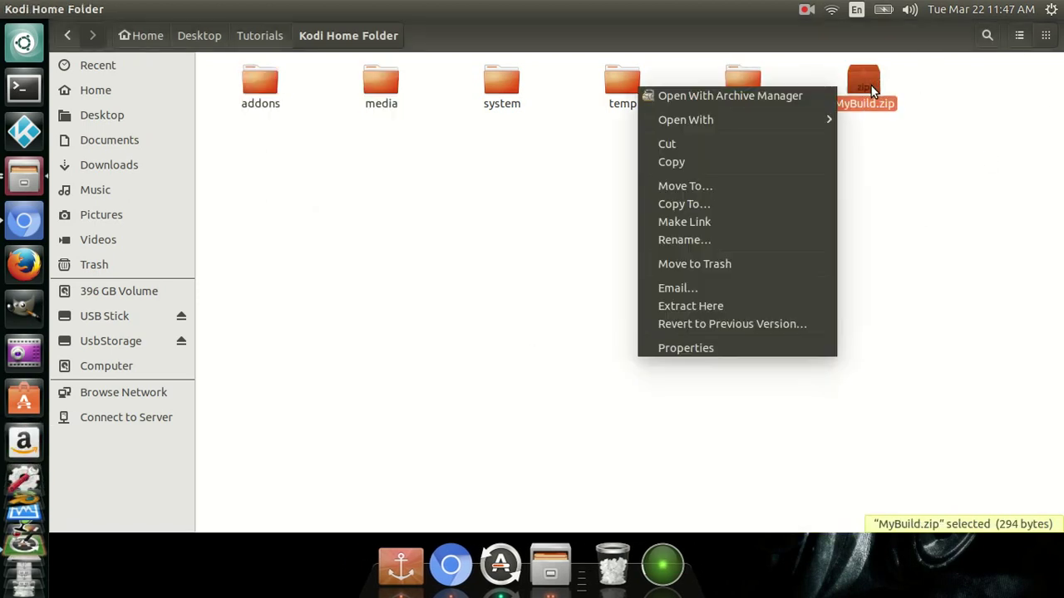
pyautogui.click(772, 139)
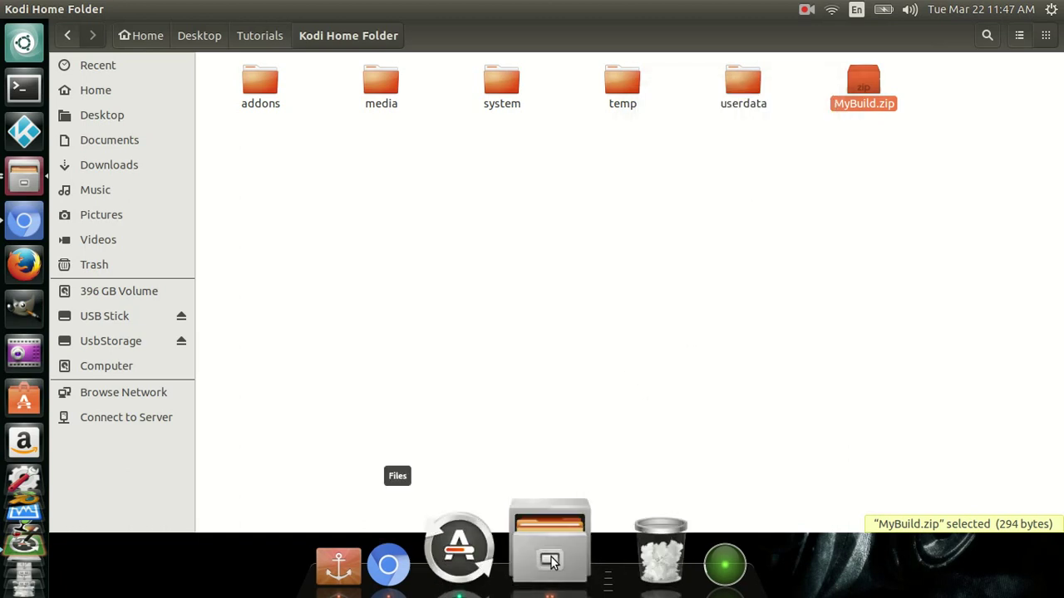
pyautogui.click(13, 183)
pyautogui.click(255, 253)
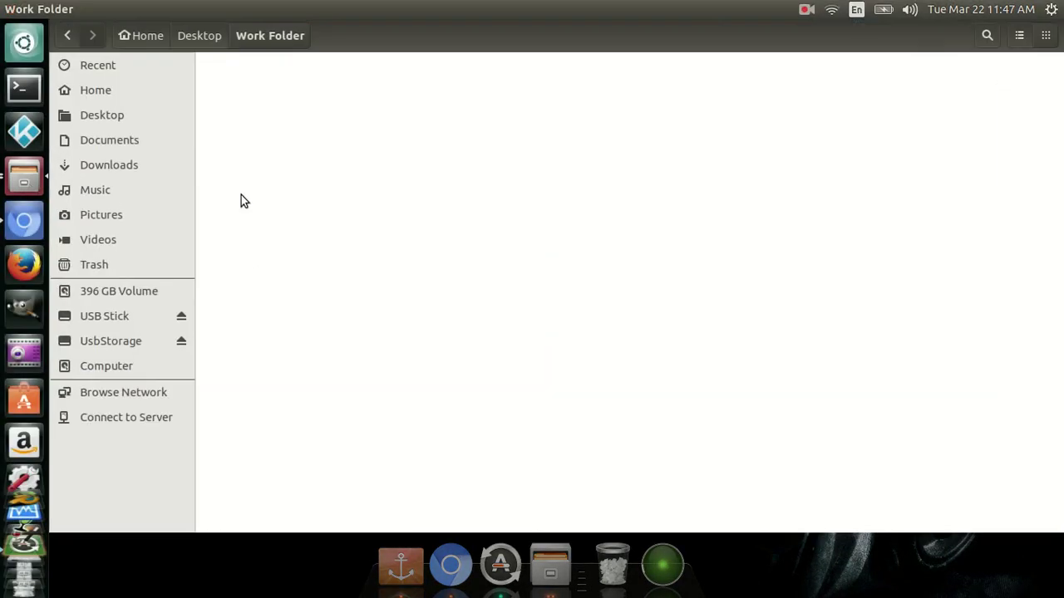
pyautogui.rightClick(375, 151)
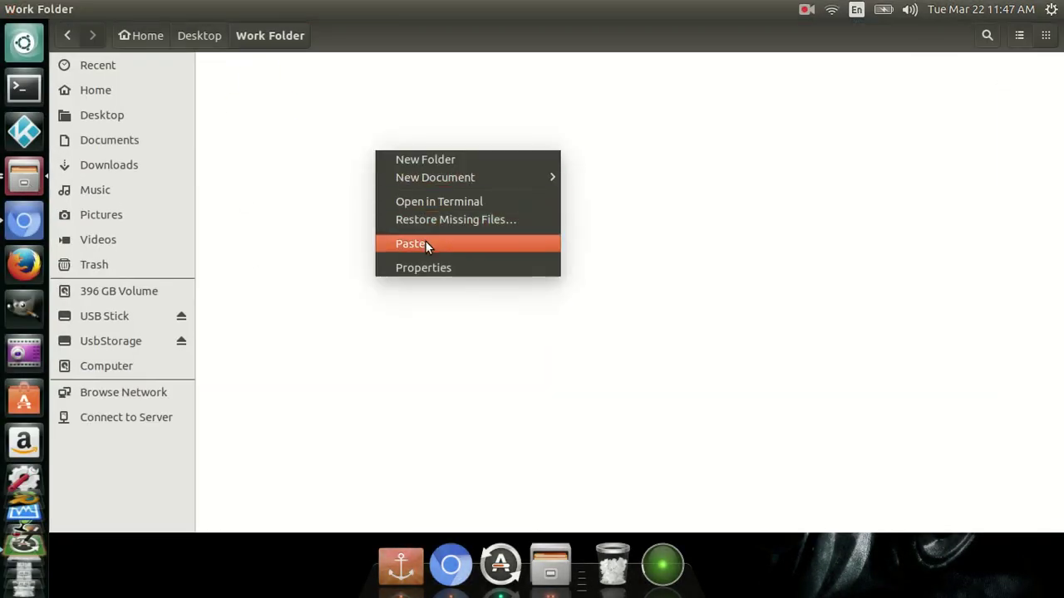
pyautogui.click(424, 243)
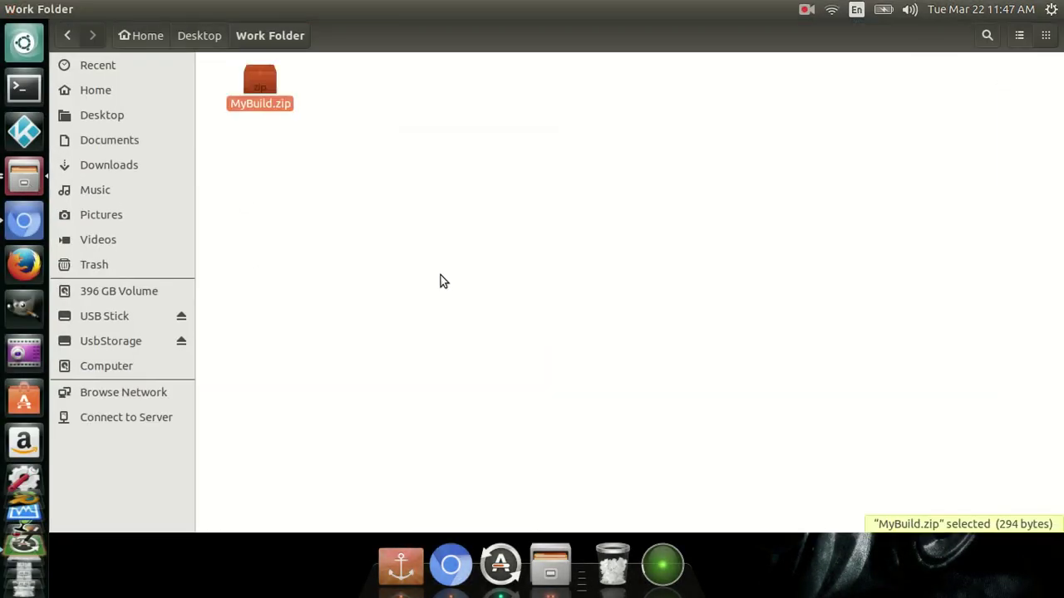
# Switch to Chromium and go to ares-forum.com.
pyautogui.click(450, 566)
pyautogui.click(273, 52)
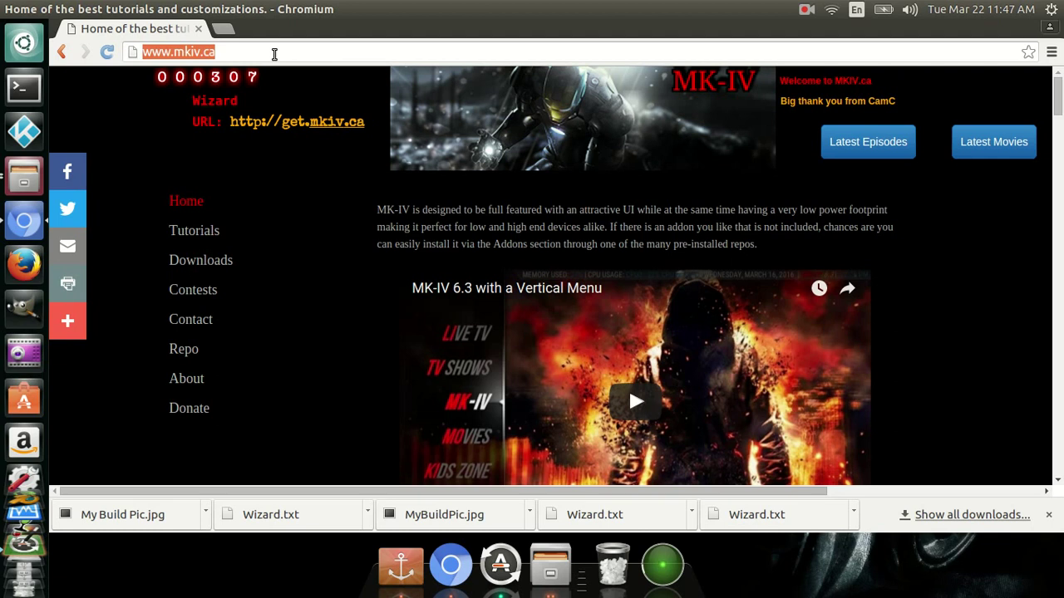
pyautogui.write('ares-forum.com')
pyautogui.press('Return')
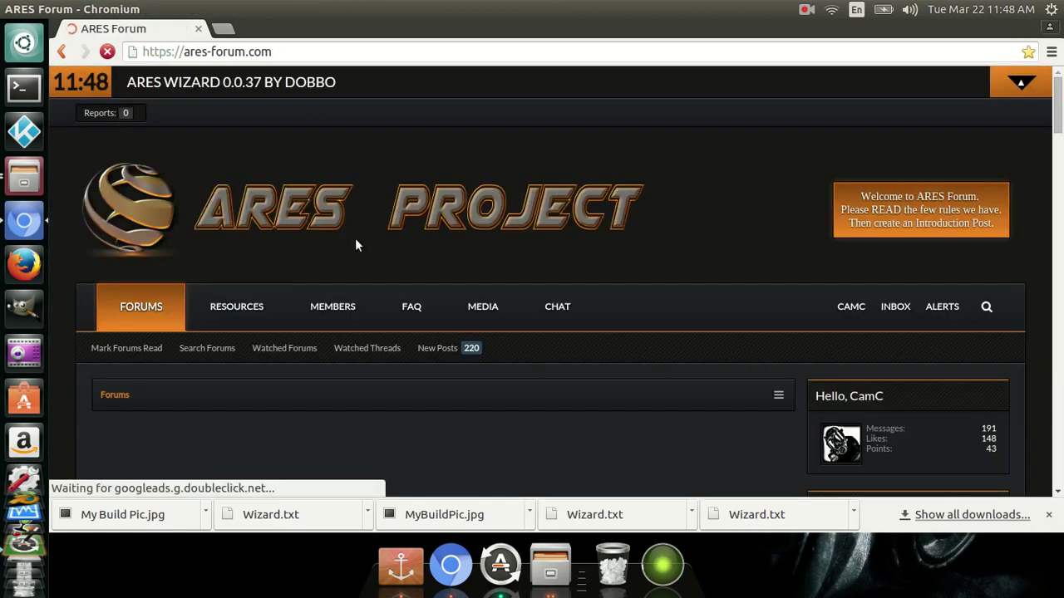
# Open the Downloads thread in the Builders Help & Support forum under Custom Builders.
pyautogui.scroll(-3, 383, 235)
pyautogui.moveTo(1057, 137); pyautogui.dragTo(1057, 300)
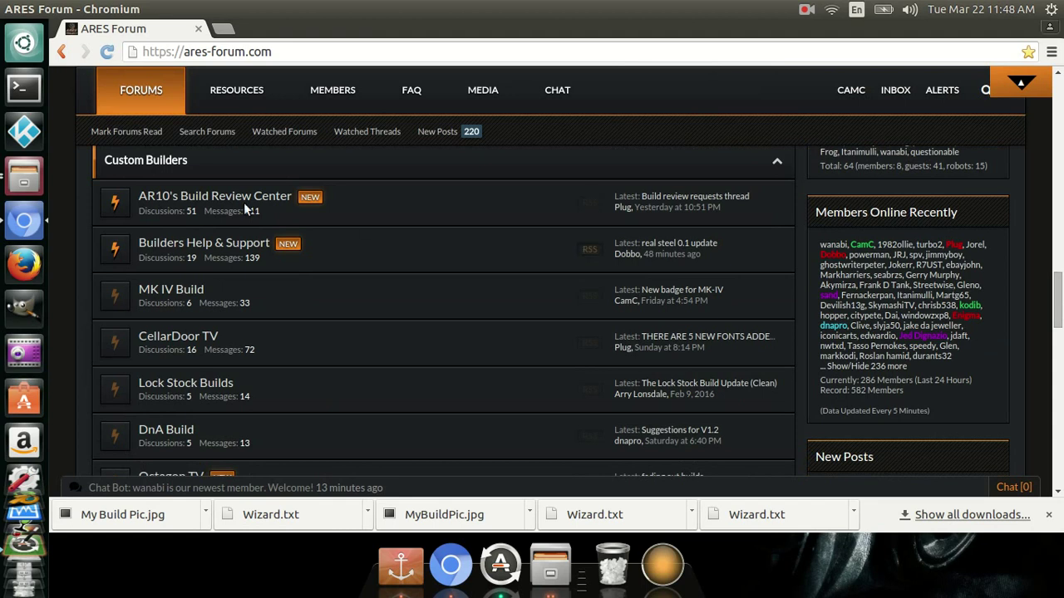
pyautogui.click(220, 246)
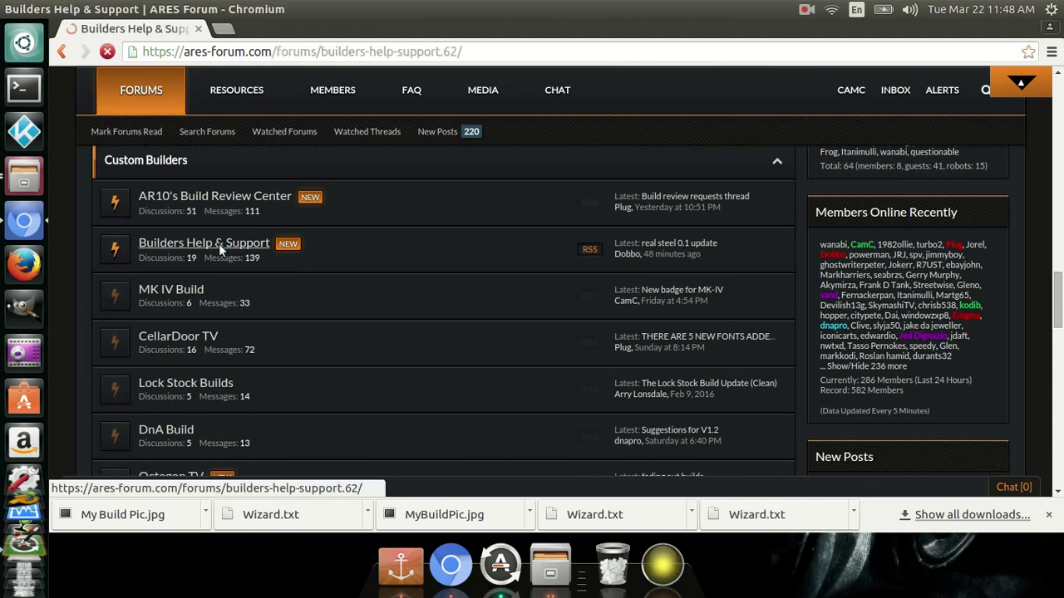
pyautogui.scroll(-3, 394, 285)
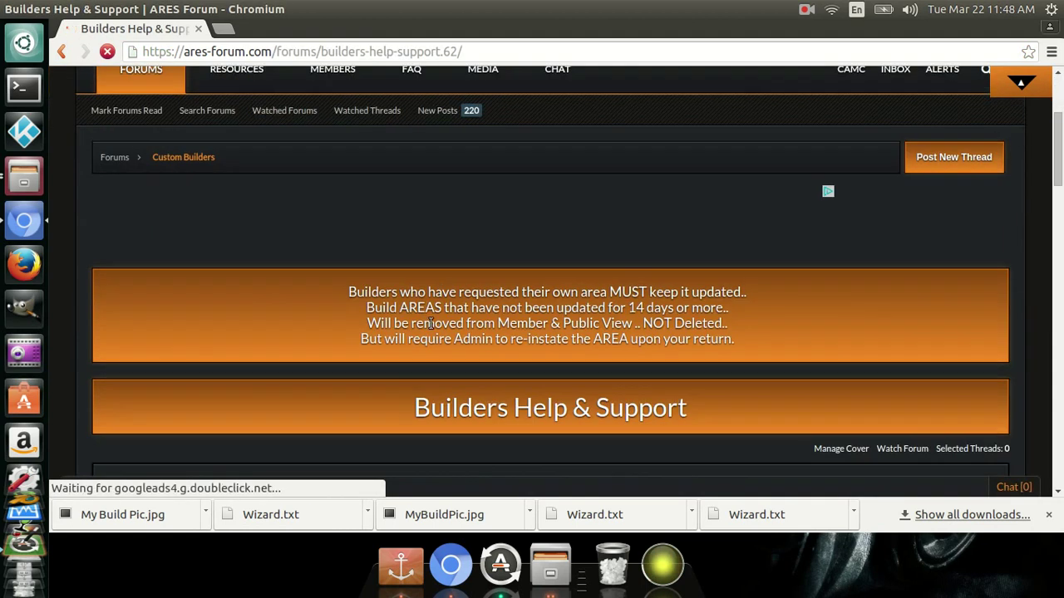
pyautogui.scroll(-5, 429, 324)
pyautogui.click(216, 247)
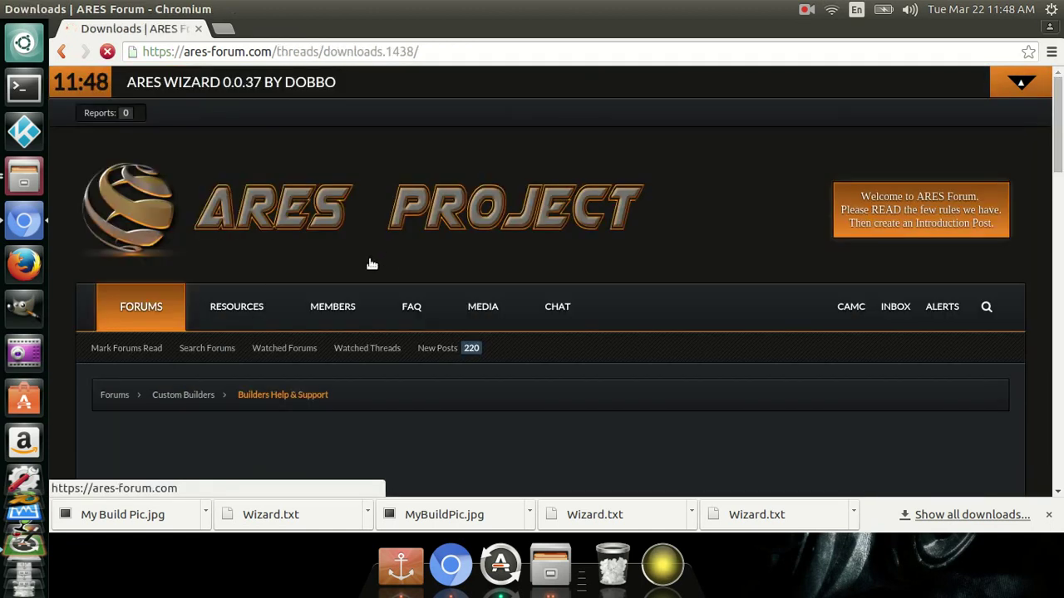
# Save the attached Wizard.txt from the Downloads thread into the Work Folder.
pyautogui.scroll(-5, 366, 332)
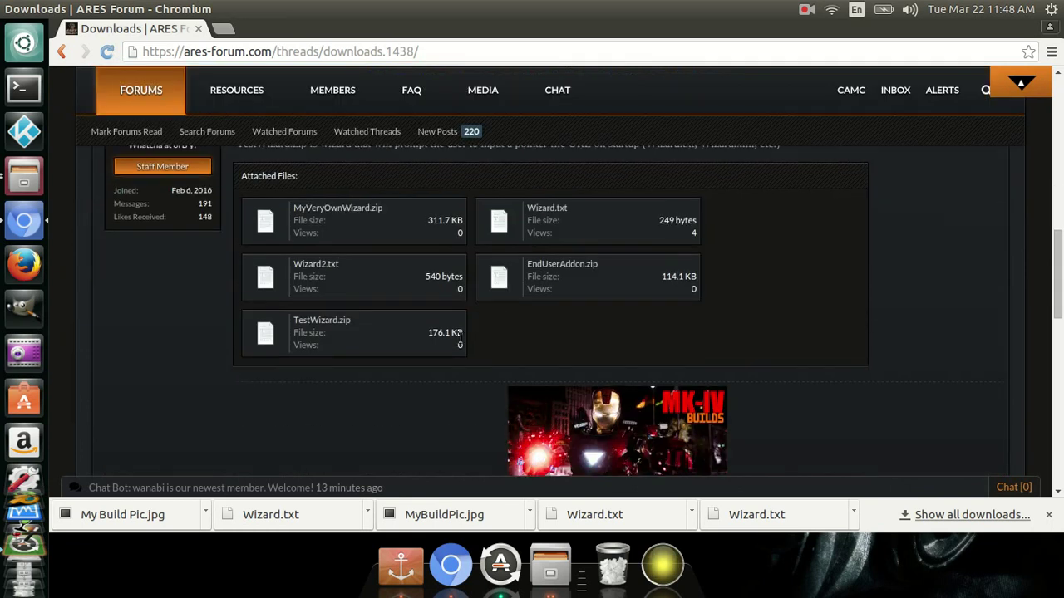
pyautogui.scroll(-4, 452, 335)
pyautogui.rightClick(505, 225)
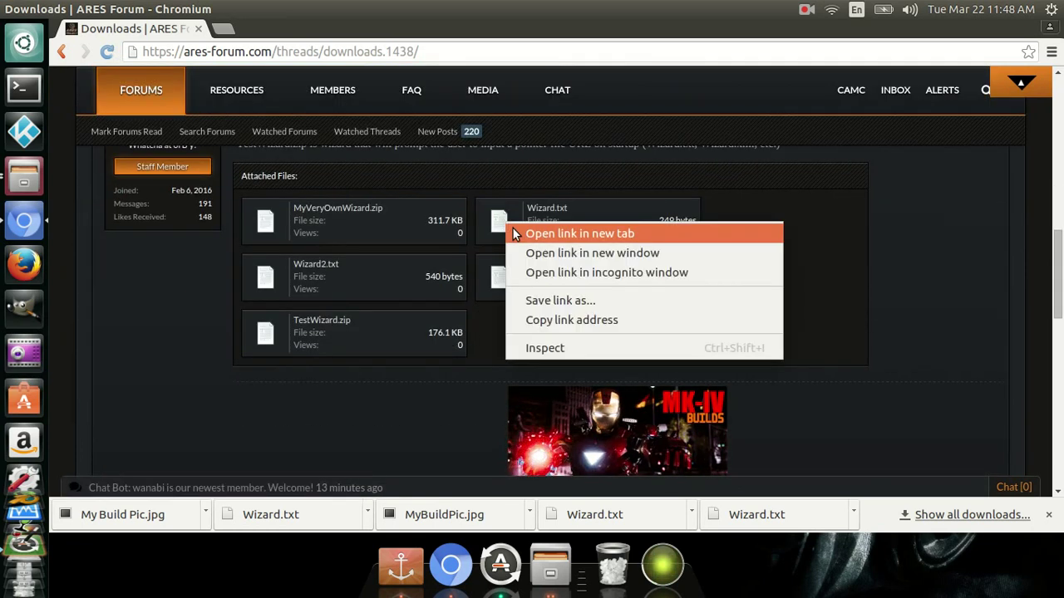
pyautogui.click(552, 297)
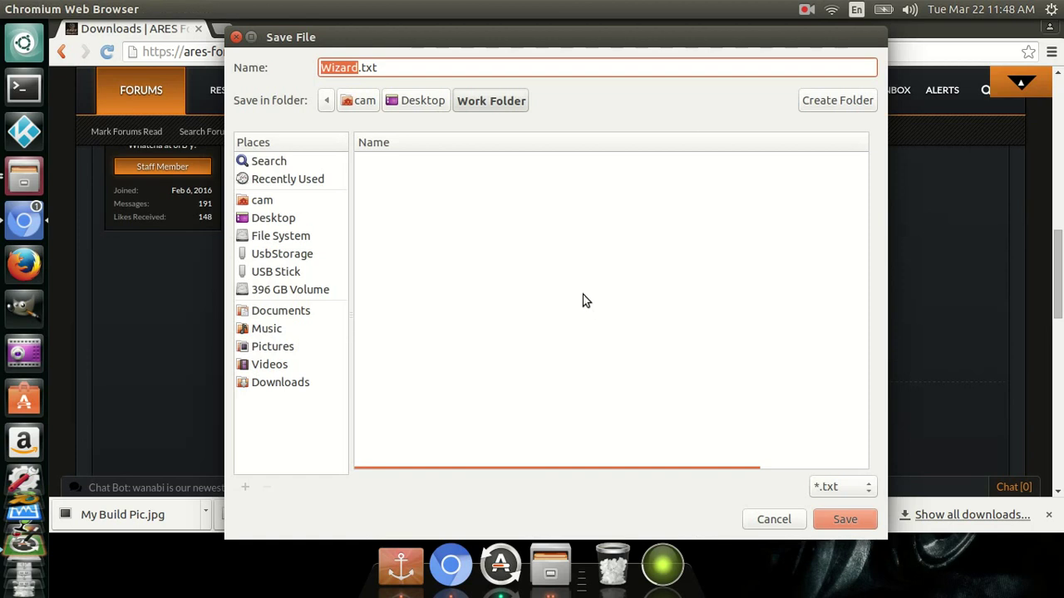
pyautogui.click(848, 515)
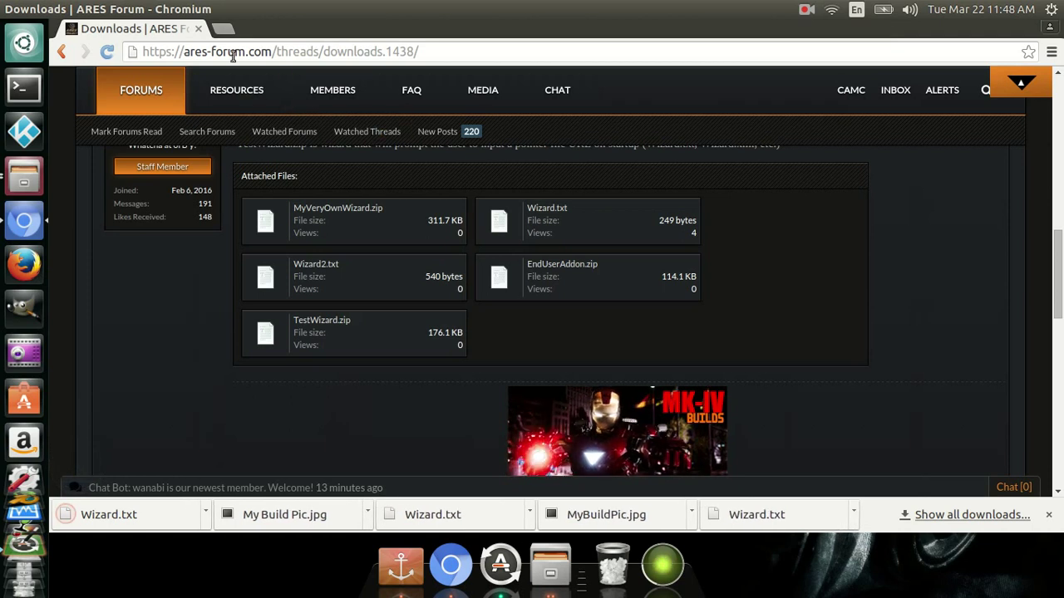
# Search Google for "cool pictures" in a new browser tab.
pyautogui.click(222, 30)
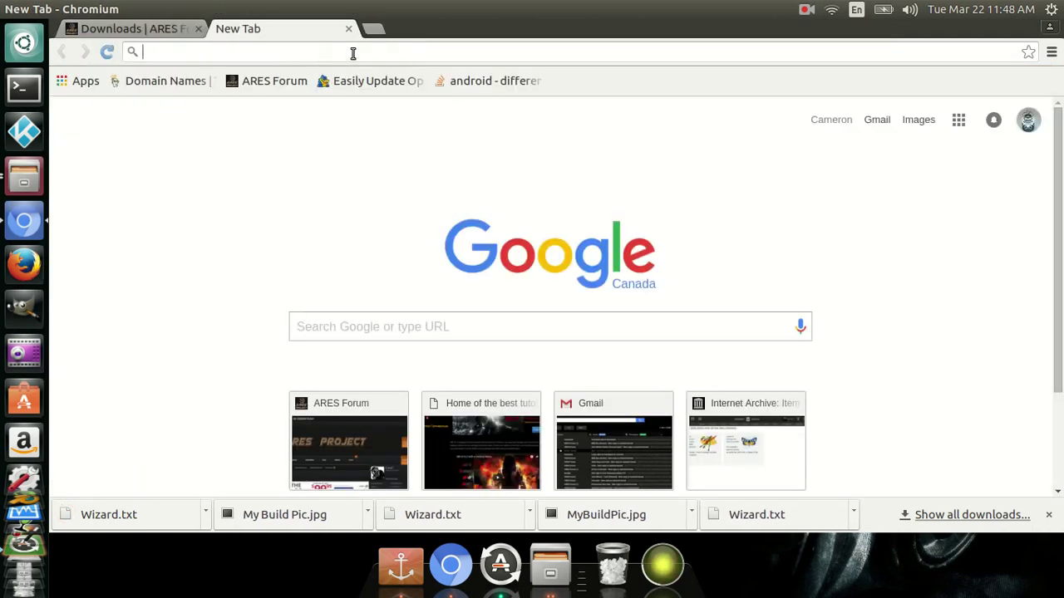
pyautogui.write('coool')
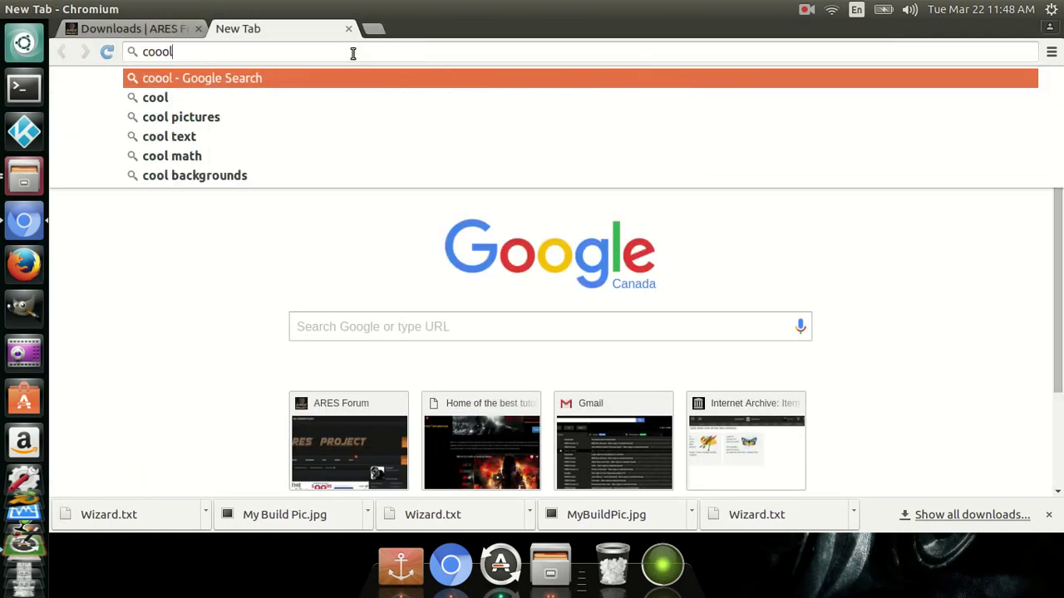
pyautogui.press('BackSpace')
pyautogui.press('BackSpace')
pyautogui.write('l')
pyautogui.press('Return')
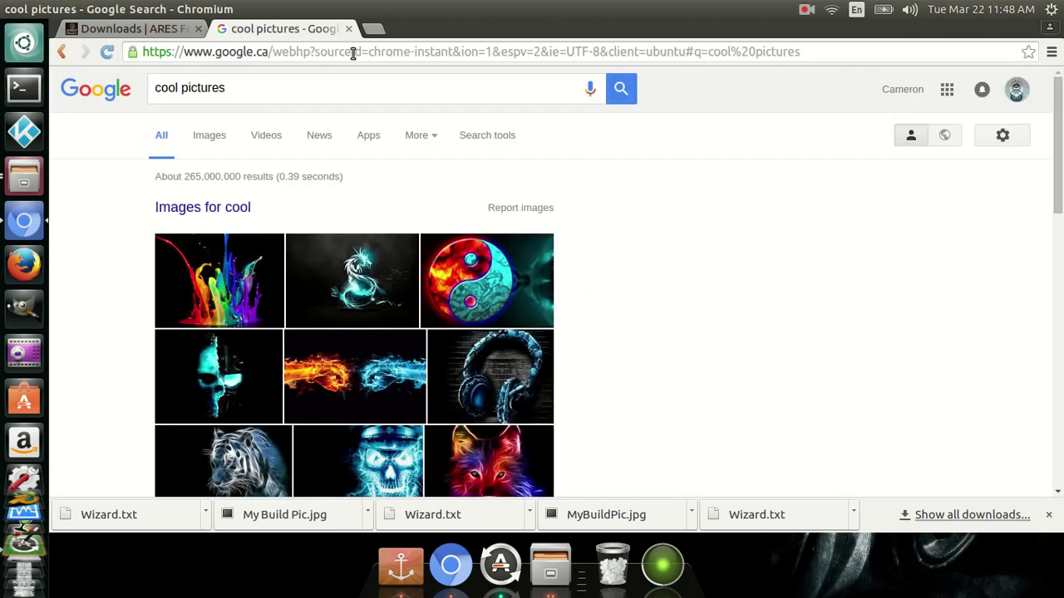
# View the cyan half-skull picture from the image results on its own at full size.
pyautogui.click(217, 383)
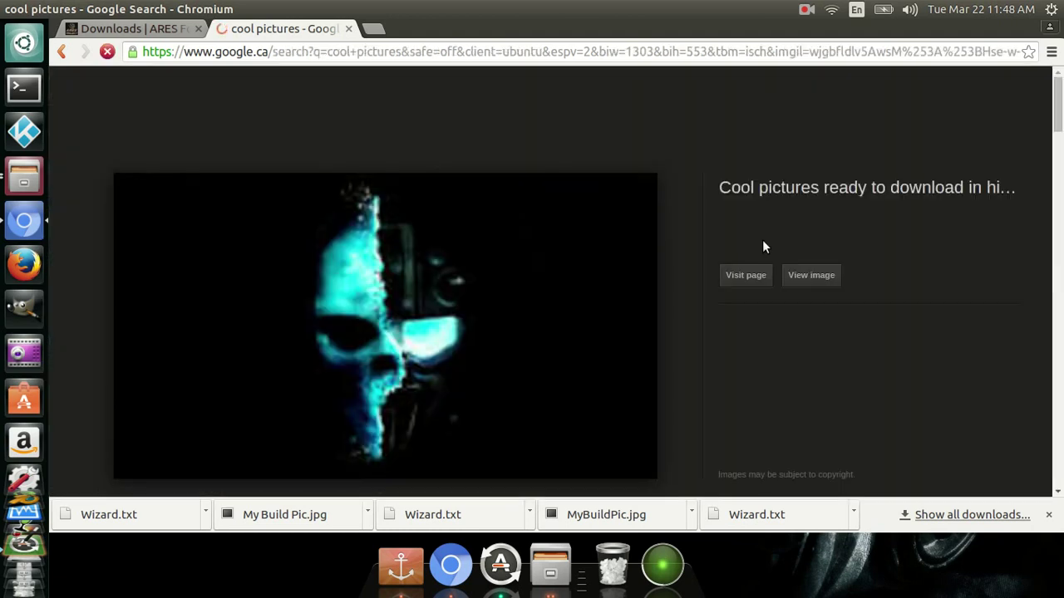
pyautogui.click(813, 275)
pyautogui.click(595, 298)
# Save the skull image as BuildPic.jpg in the Work Folder and check that folder in the file manager.
pyautogui.rightClick(442, 252)
pyautogui.click(483, 284)
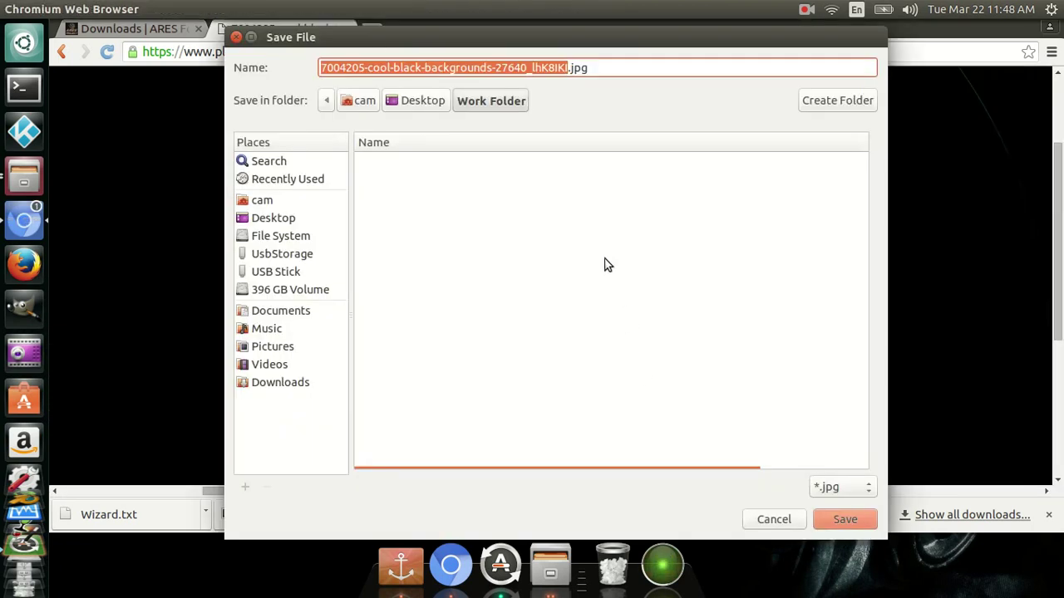
pyautogui.write('Build')
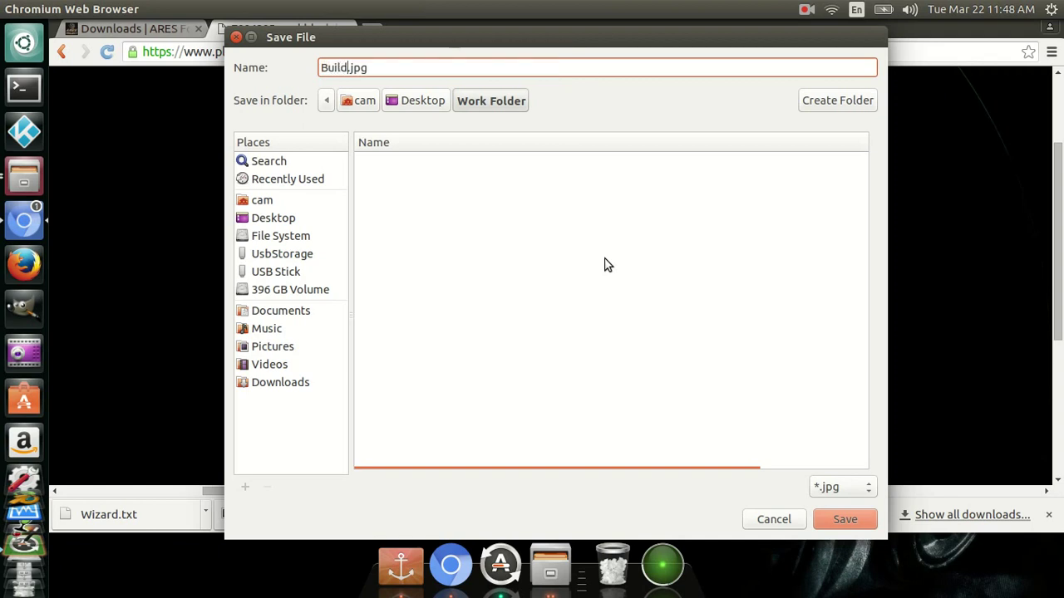
pyautogui.write('Pic')
pyautogui.click(861, 526)
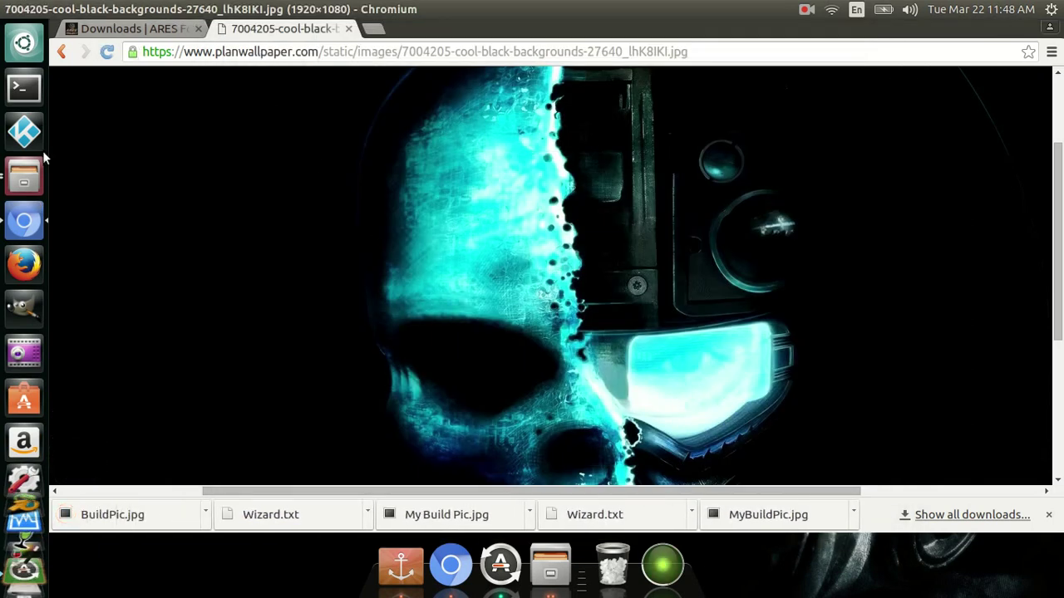
pyautogui.click(25, 178)
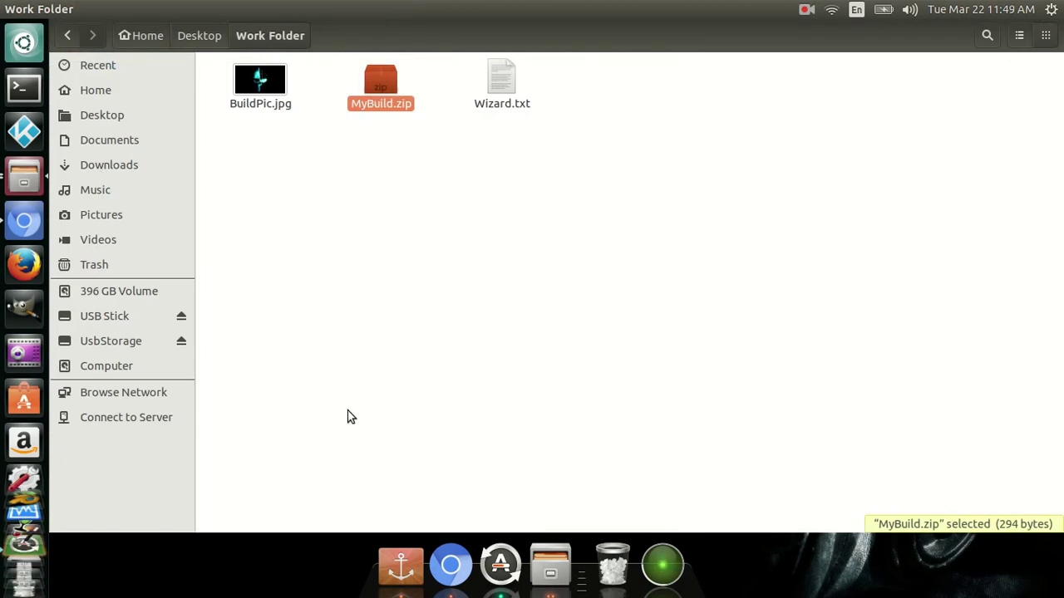
# Switch back to Chromium and go to archive.org.
pyautogui.click(449, 545)
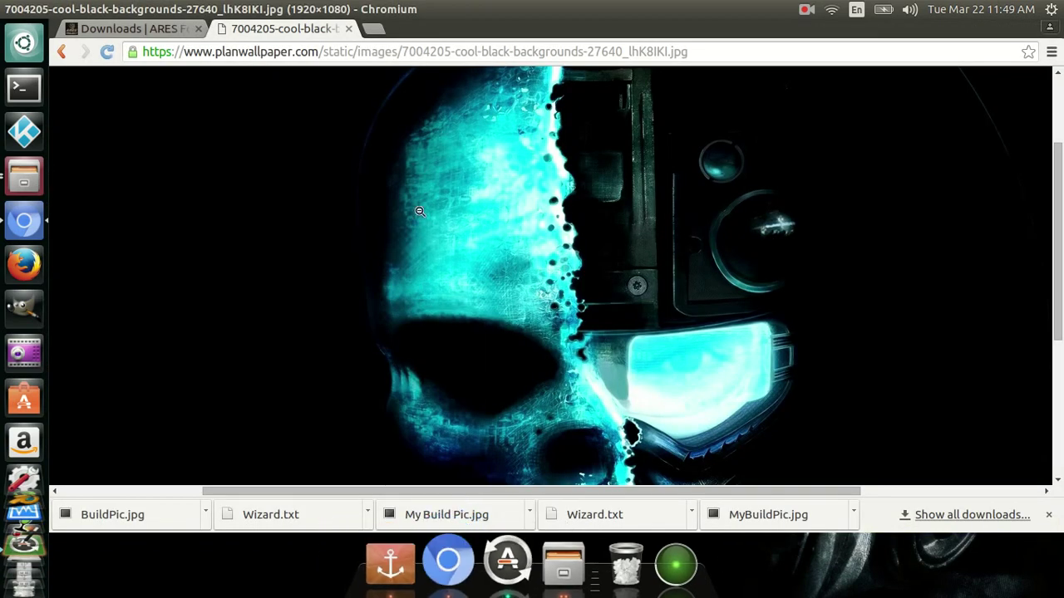
pyautogui.click(264, 52)
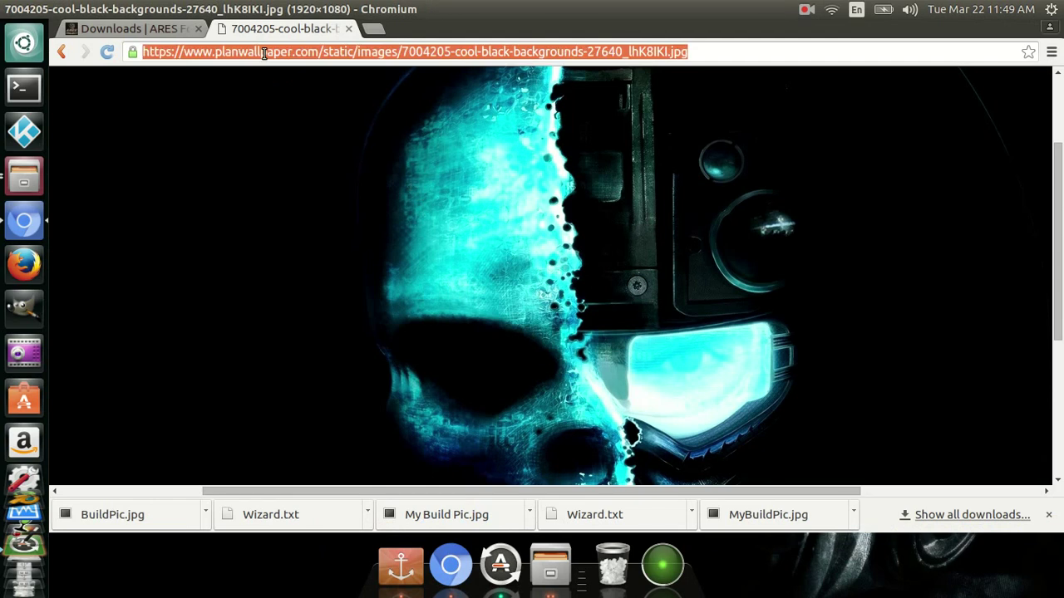
pyautogui.write('archiv')
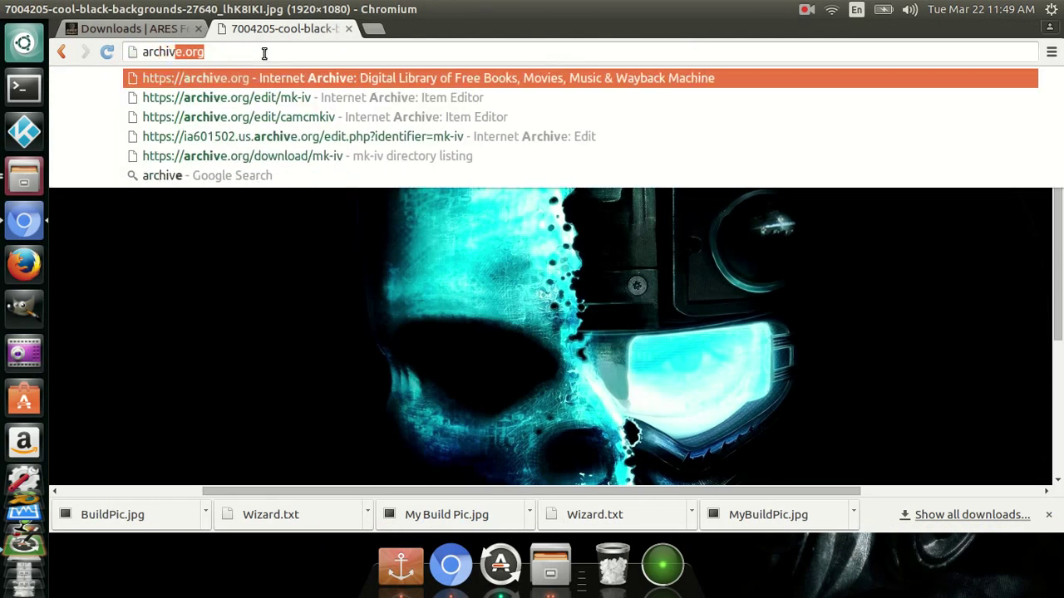
pyautogui.write('e.org')
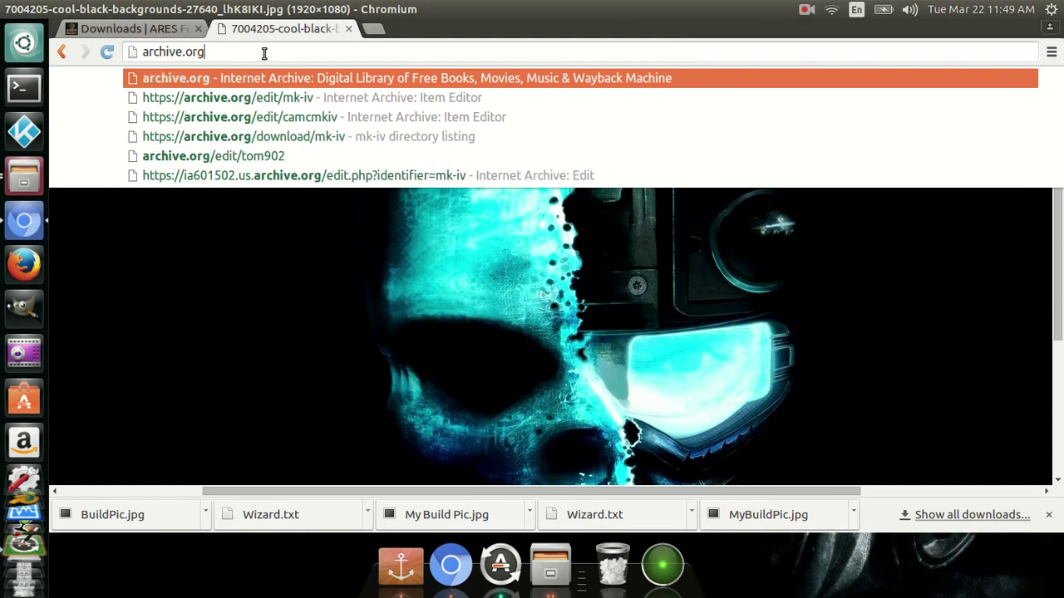
pyautogui.press('Return')
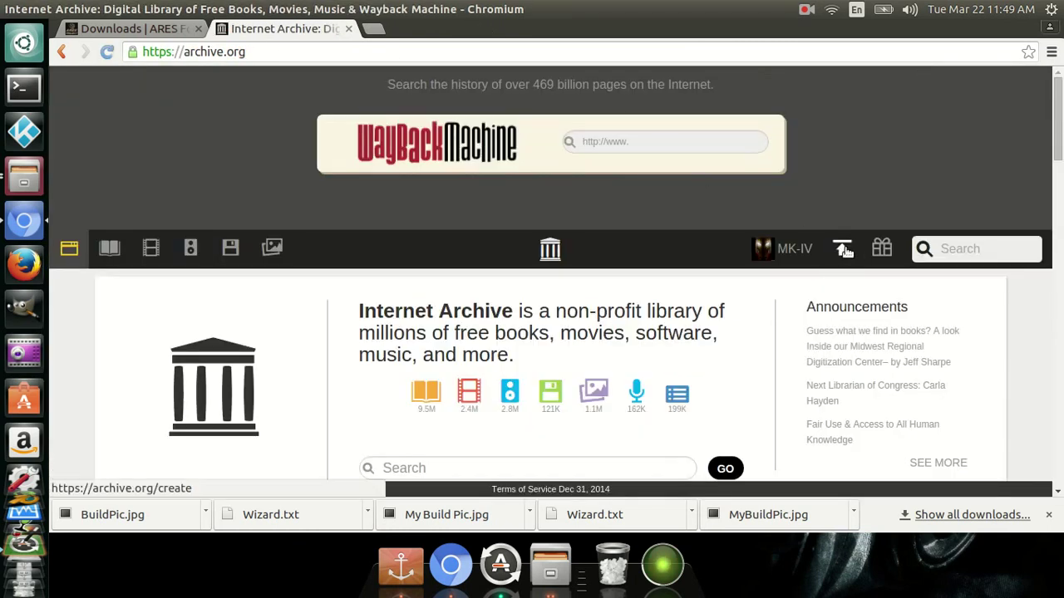
# Start a new Internet Archive upload with MyBuild.zip from the Desktop's Work Folder.
pyautogui.click(842, 248)
pyautogui.click(482, 238)
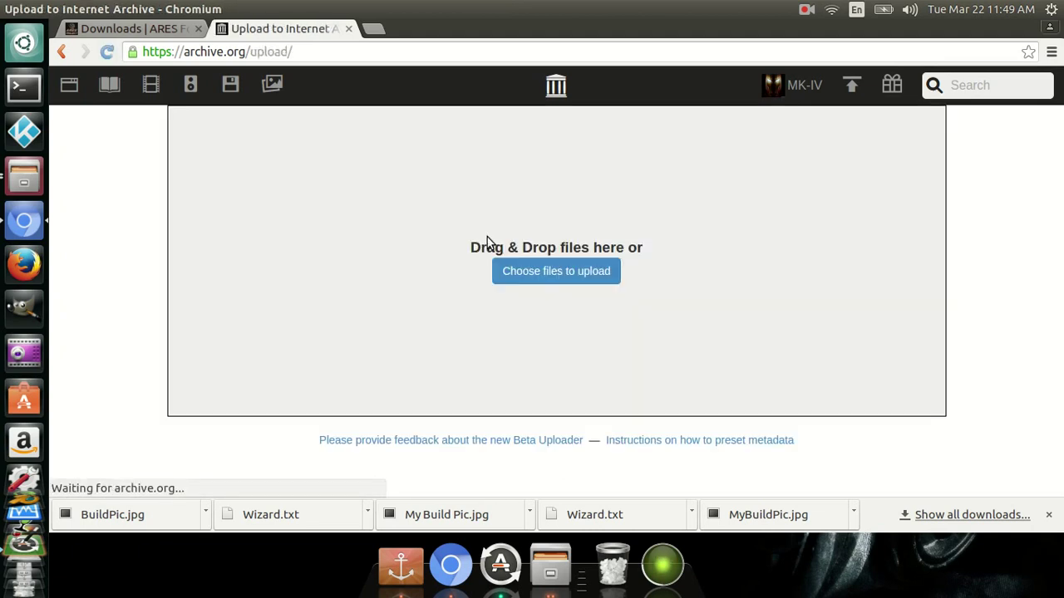
pyautogui.click(532, 273)
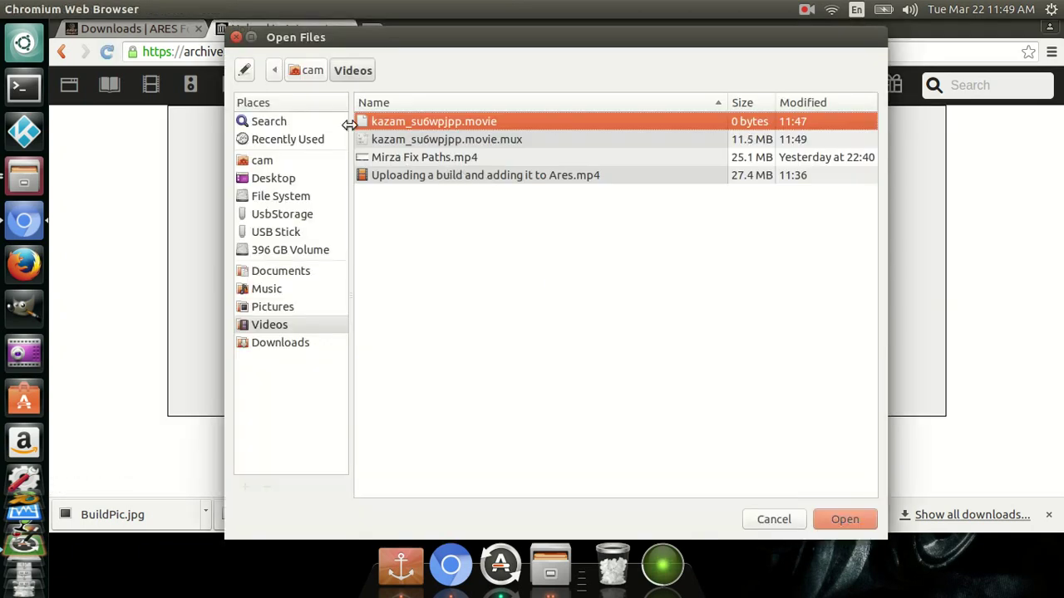
pyautogui.click(277, 178)
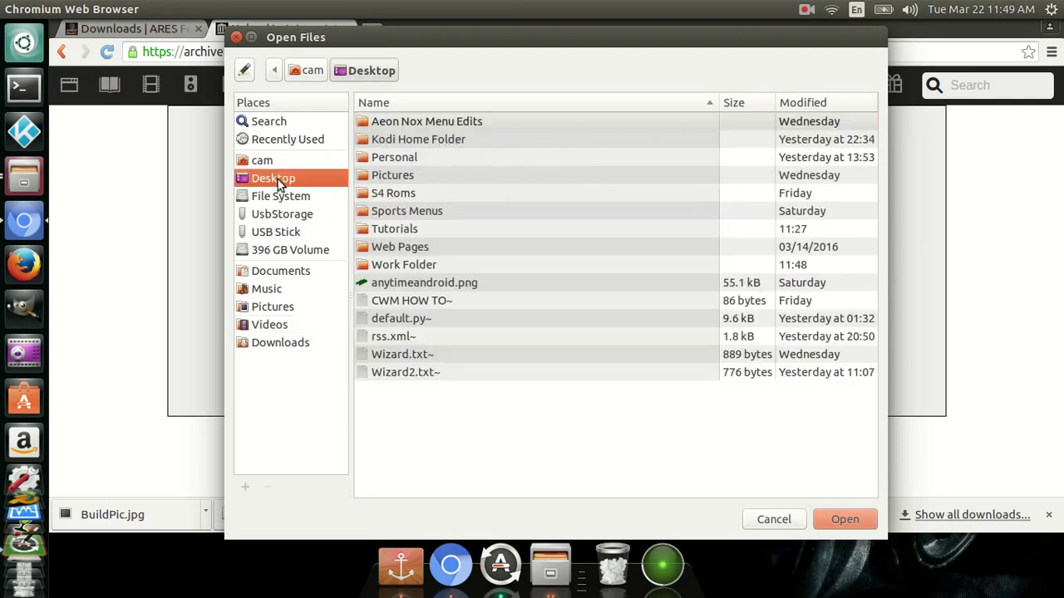
pyautogui.doubleClick(404, 264)
pyautogui.click(422, 141)
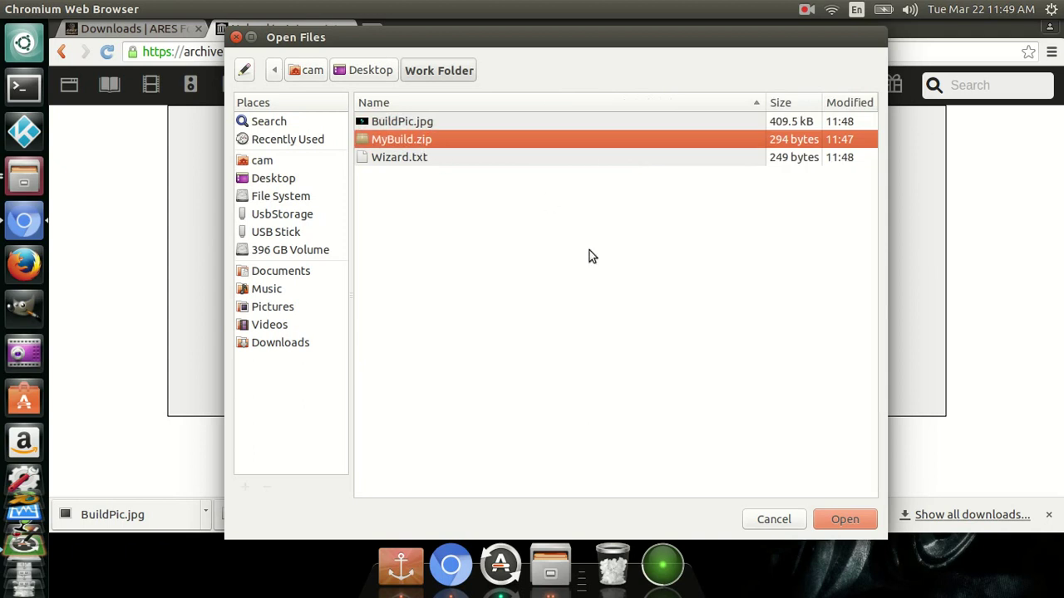
pyautogui.click(844, 521)
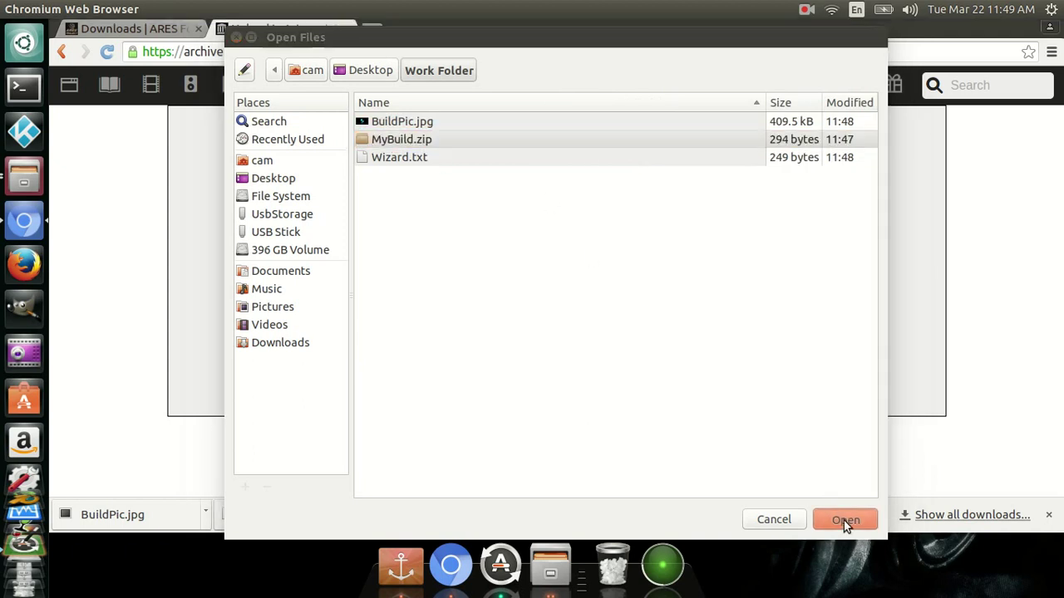
# Add BuildPic.jpg from the Work Folder to the same upload.
pyautogui.click(800, 131)
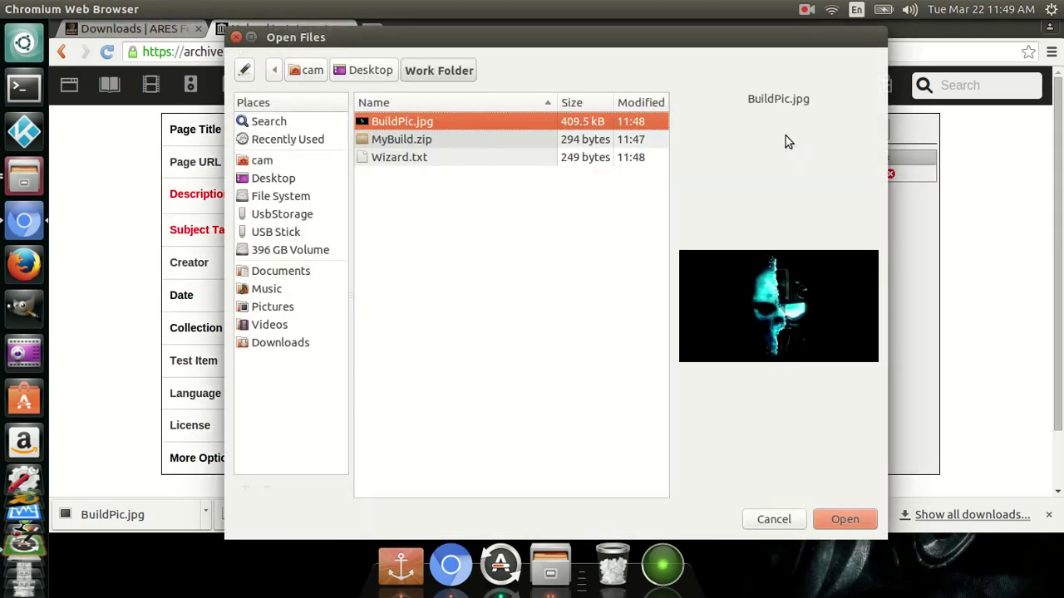
pyautogui.click(844, 519)
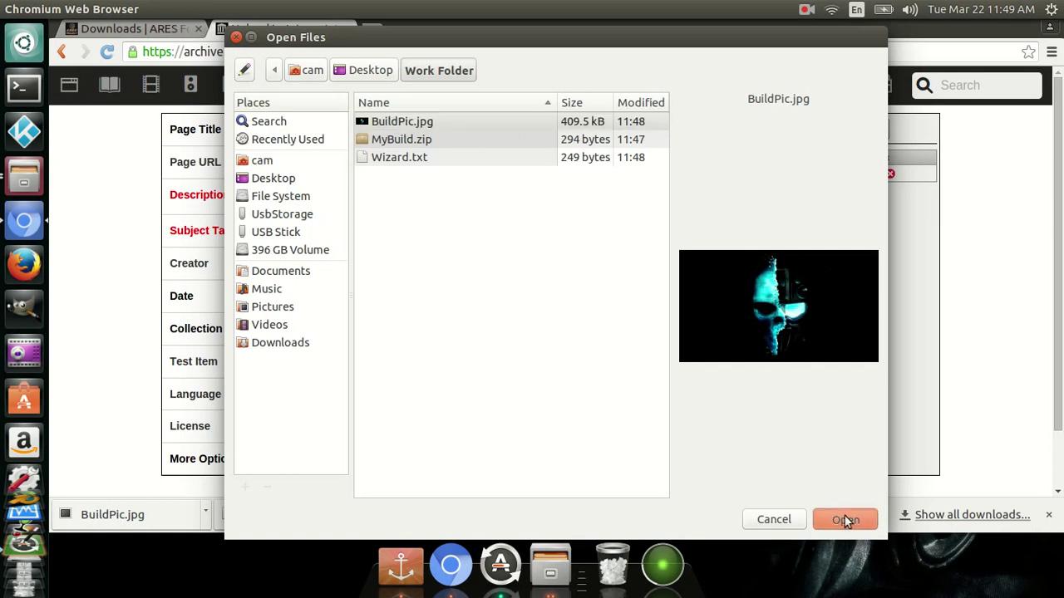
# Change the item's page URL ending to MyBuild_Tutorial.
pyautogui.click(475, 171)
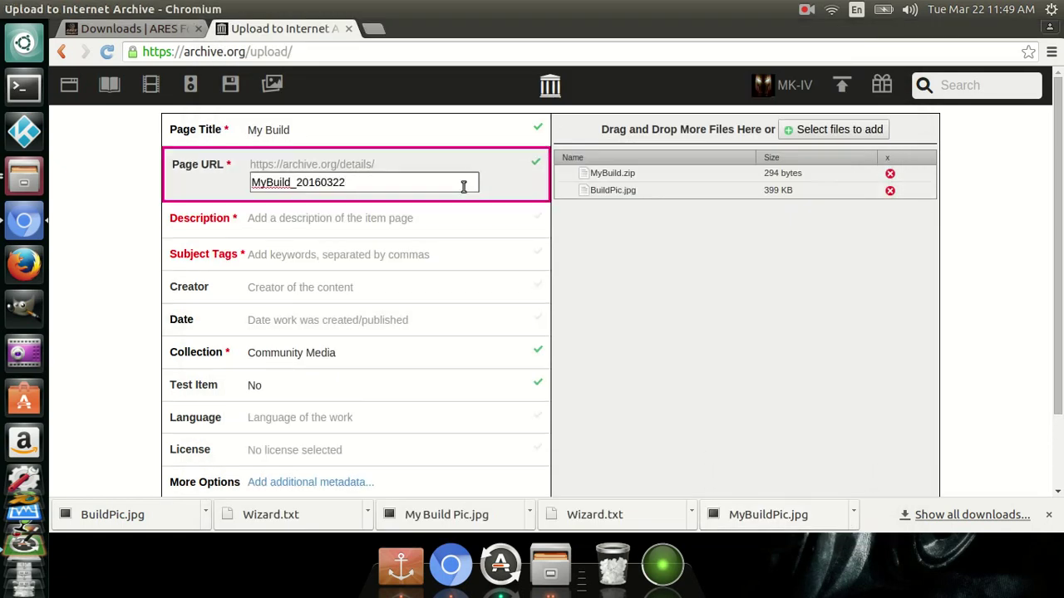
pyautogui.moveTo(460, 182); pyautogui.dragTo(231, 178)
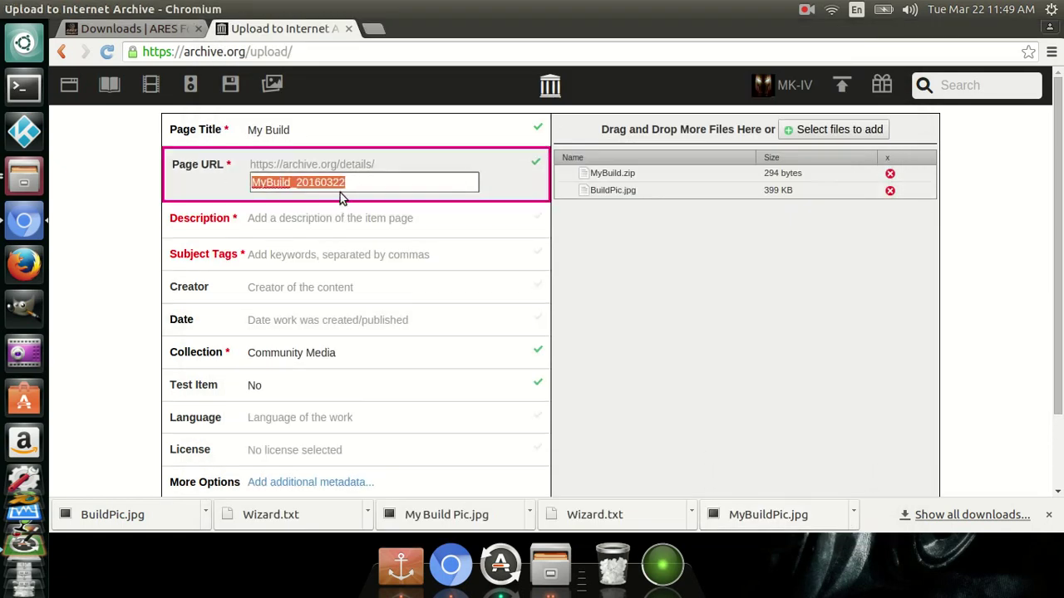
pyautogui.click(361, 175)
pyautogui.press('BackSpace')
pyautogui.press('BackSpace')
pyautogui.press('BackSpace')
pyautogui.press('BackSpace')
pyautogui.press('BackSpace')
pyautogui.press('BackSpace')
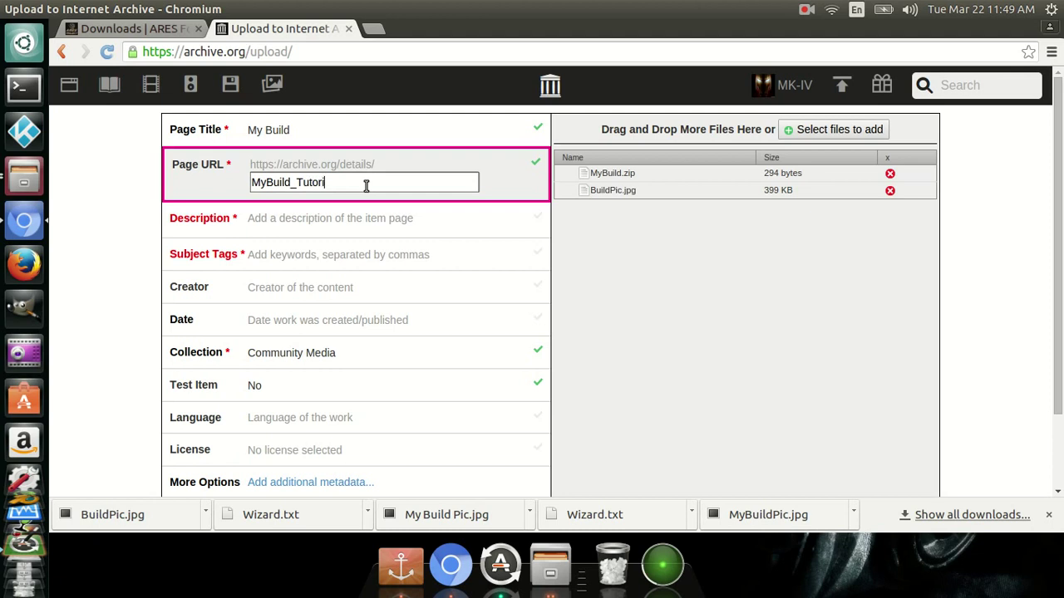
# Enter the item description "Make your URL above as short and easy to remember as possible".
pyautogui.click(326, 213)
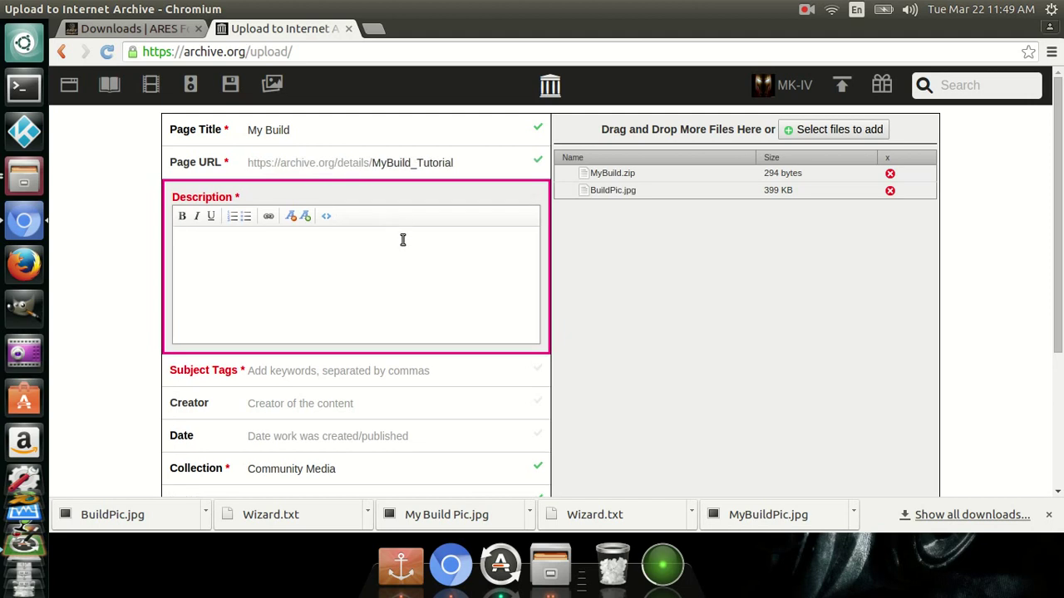
pyautogui.write('Make your URL above as shor')
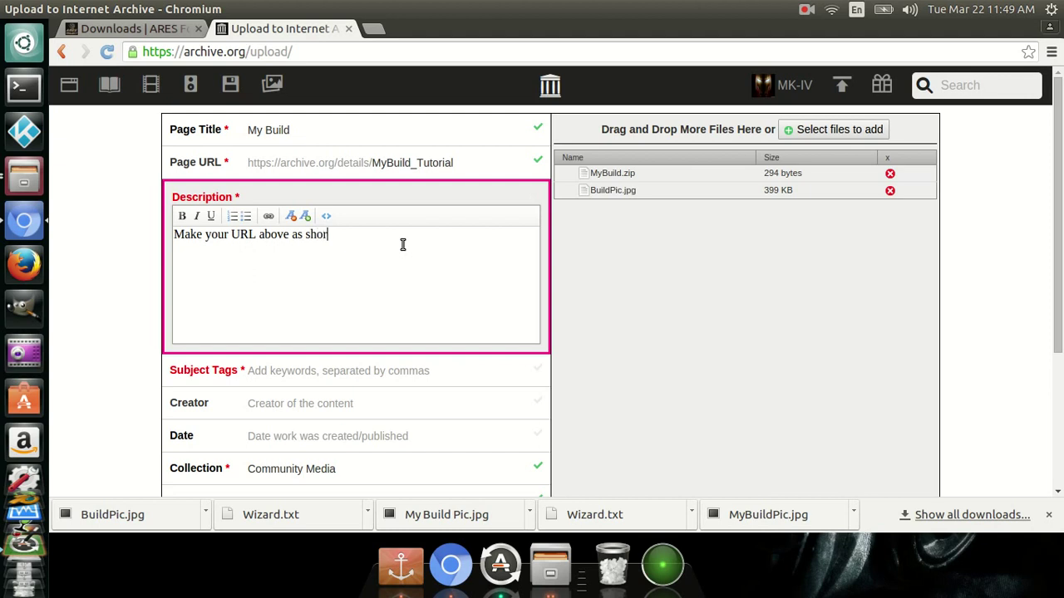
pyautogui.write('t and easy to remember as')
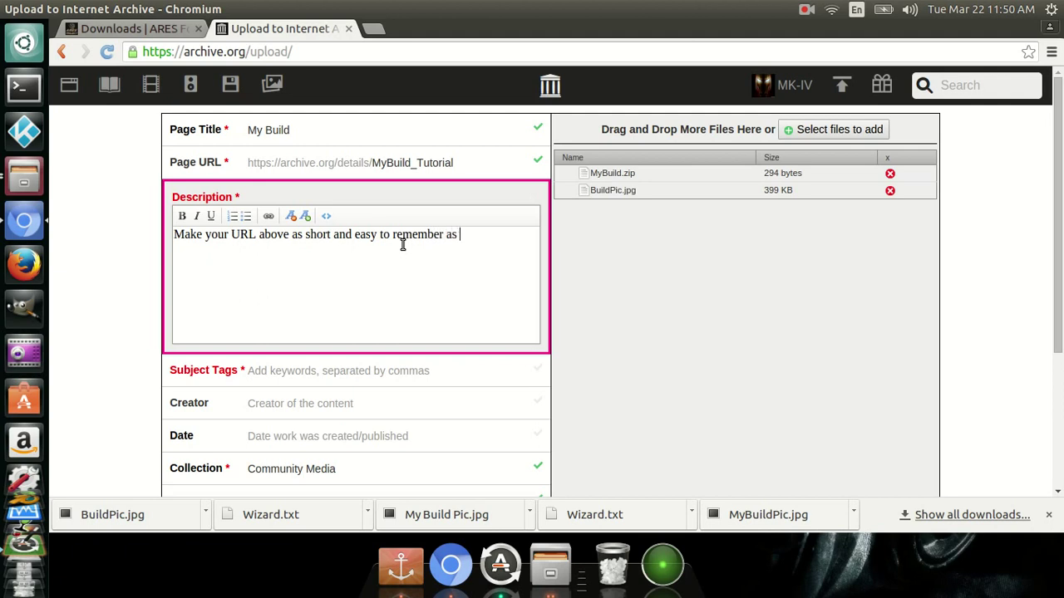
pyautogui.write(' possible')
# Add the subject tag "test" and upload the files to create the item.
pyautogui.click(330, 370)
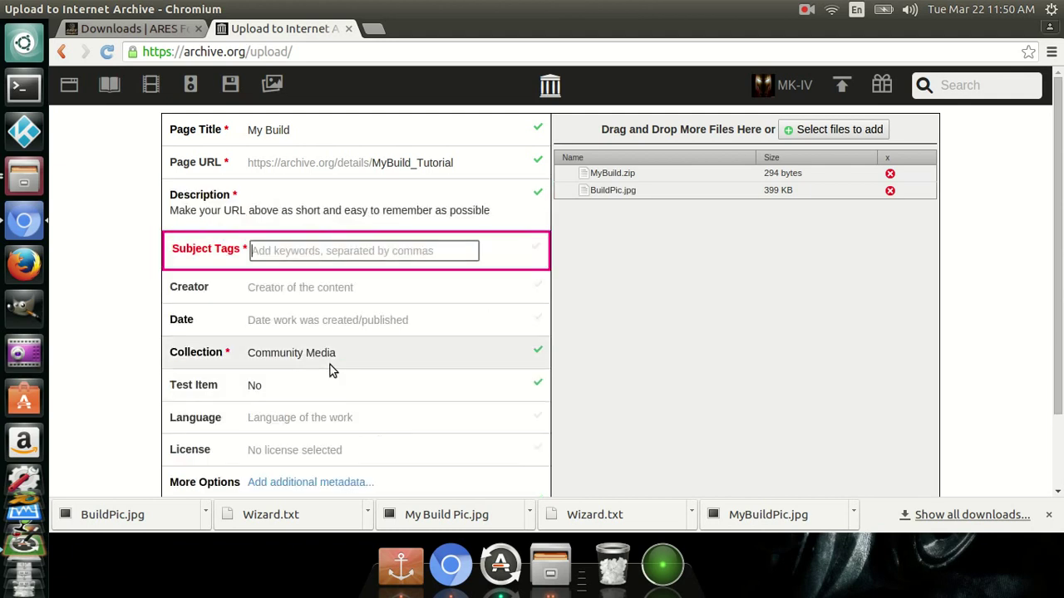
pyautogui.write('test')
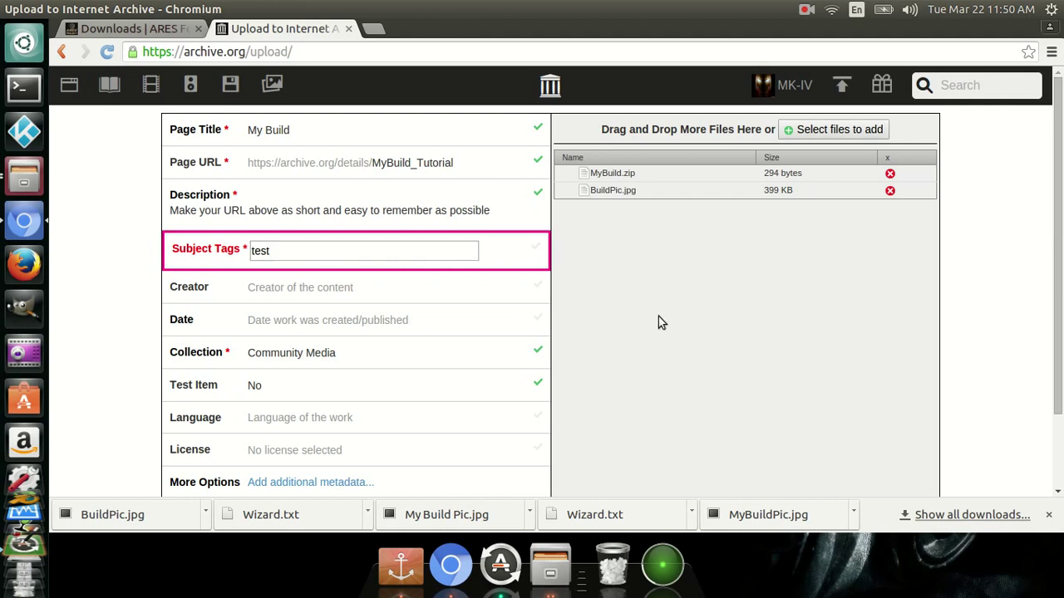
pyautogui.scroll(-2, 645, 329)
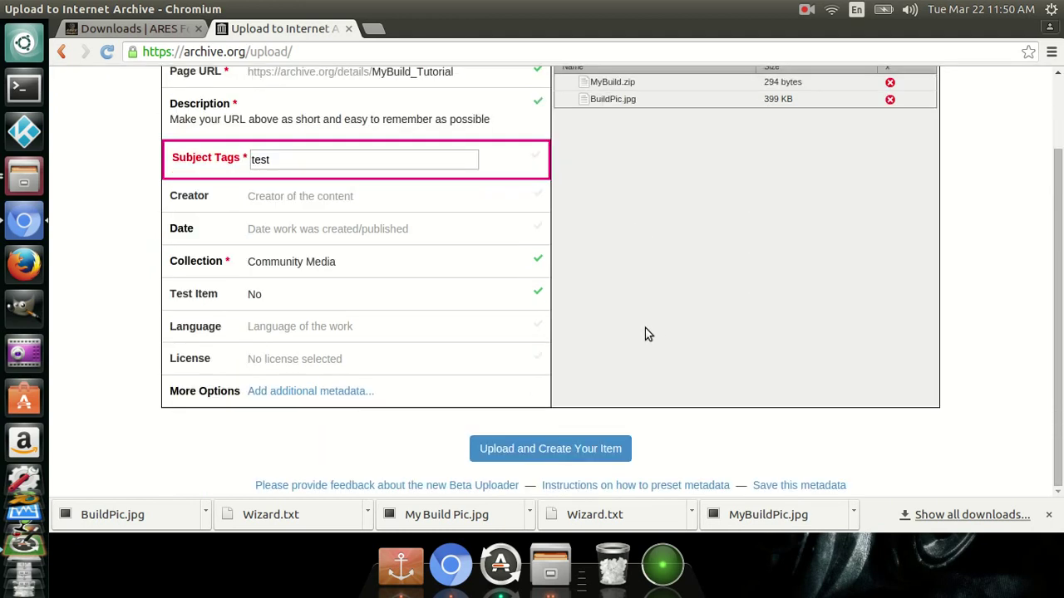
pyautogui.click(593, 451)
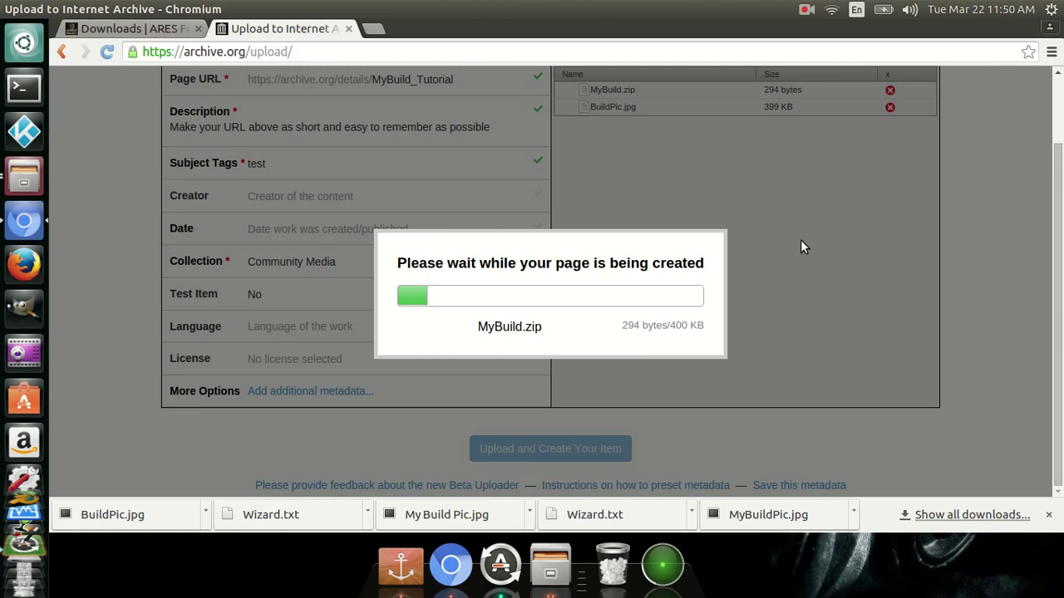
pyautogui.click(807, 10)
pyautogui.click(843, 43)
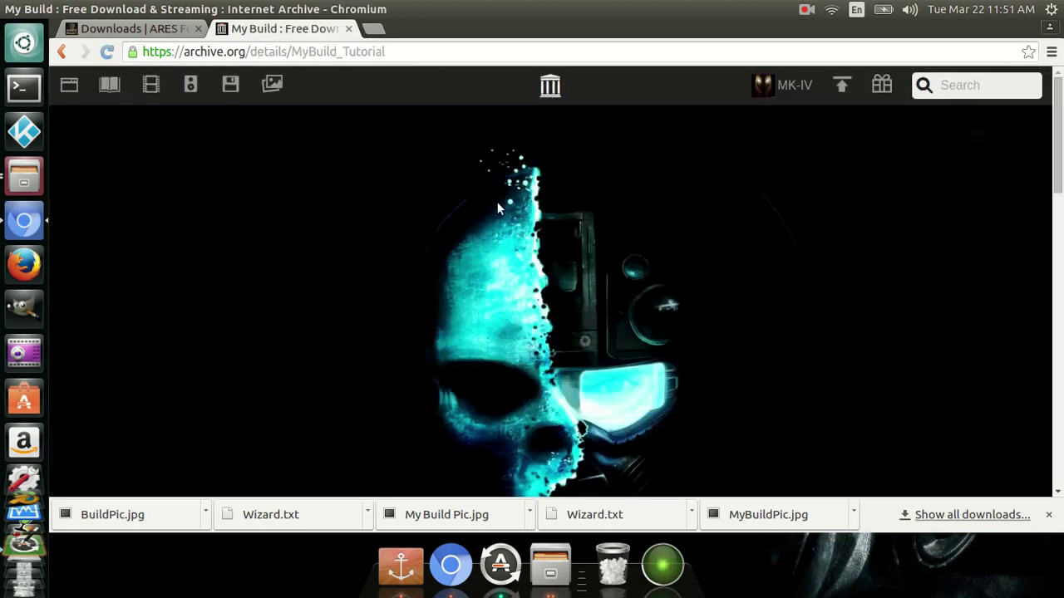
# Open the full file listing of the My Build item and copy the link address of MyBuild.zip.
pyautogui.scroll(-10, 465, 179)
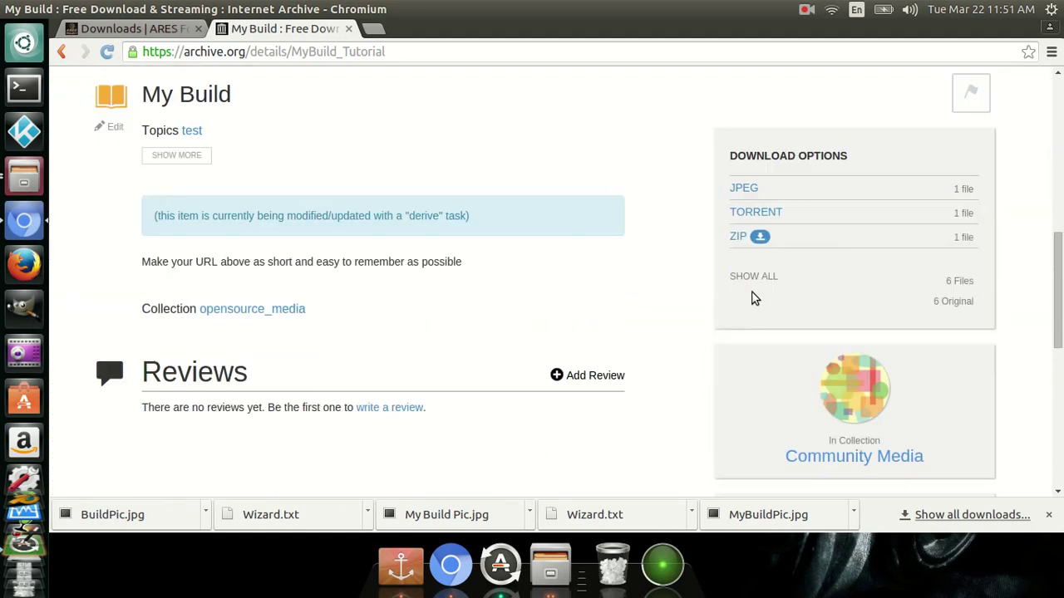
pyautogui.scroll(-1, 752, 298)
pyautogui.click(754, 238)
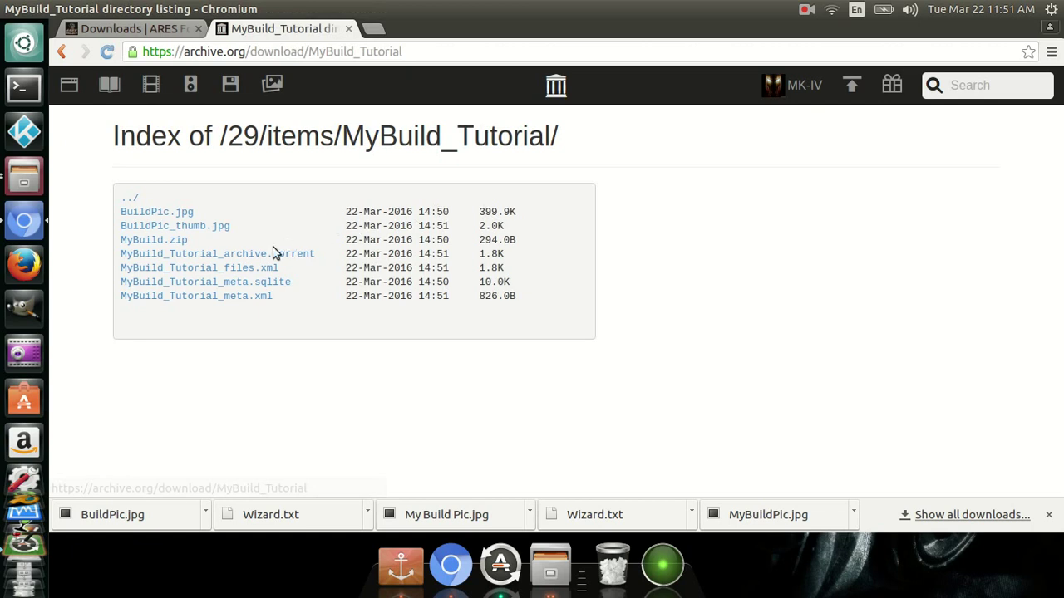
pyautogui.rightClick(182, 241)
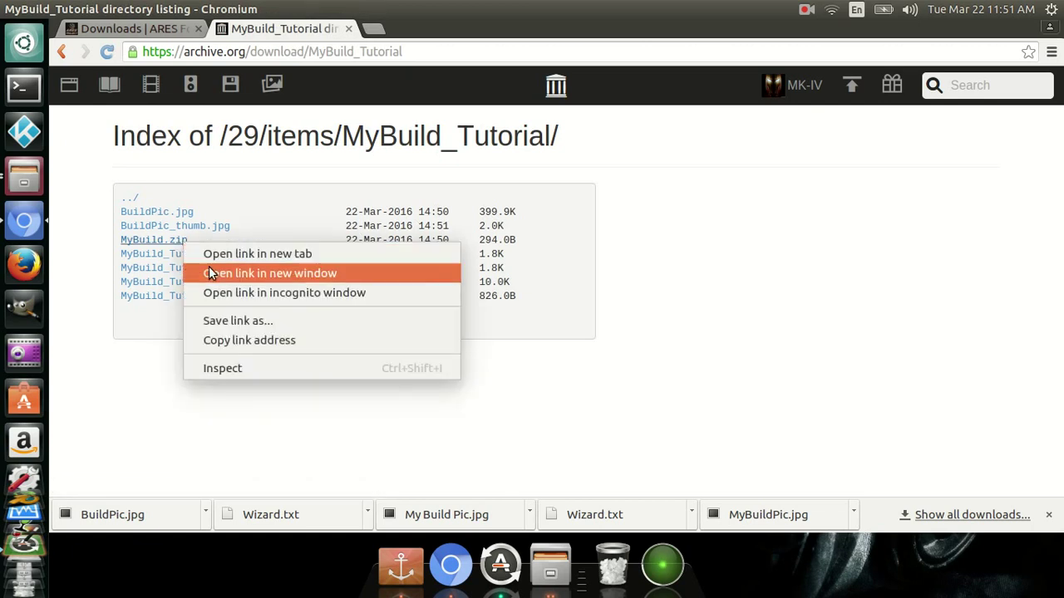
pyautogui.click(257, 339)
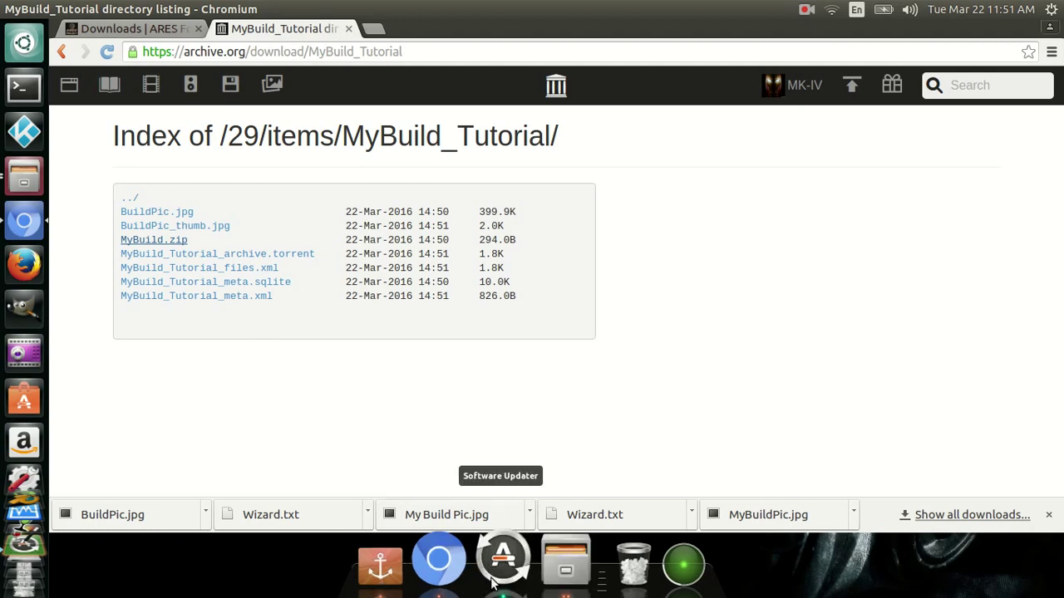
# Open Wizard.txt from the Work Folder and replace its url value with the copied MyBuild.zip link.
pyautogui.click(25, 185)
pyautogui.doubleClick(502, 81)
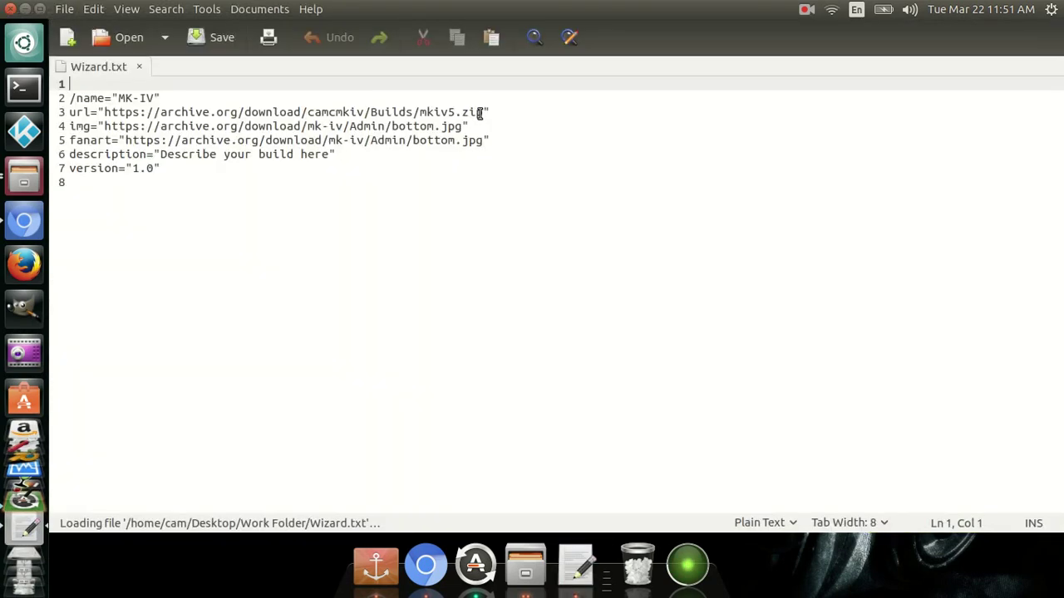
pyautogui.moveTo(486, 111); pyautogui.dragTo(114, 111)
pyautogui.rightClick(113, 110)
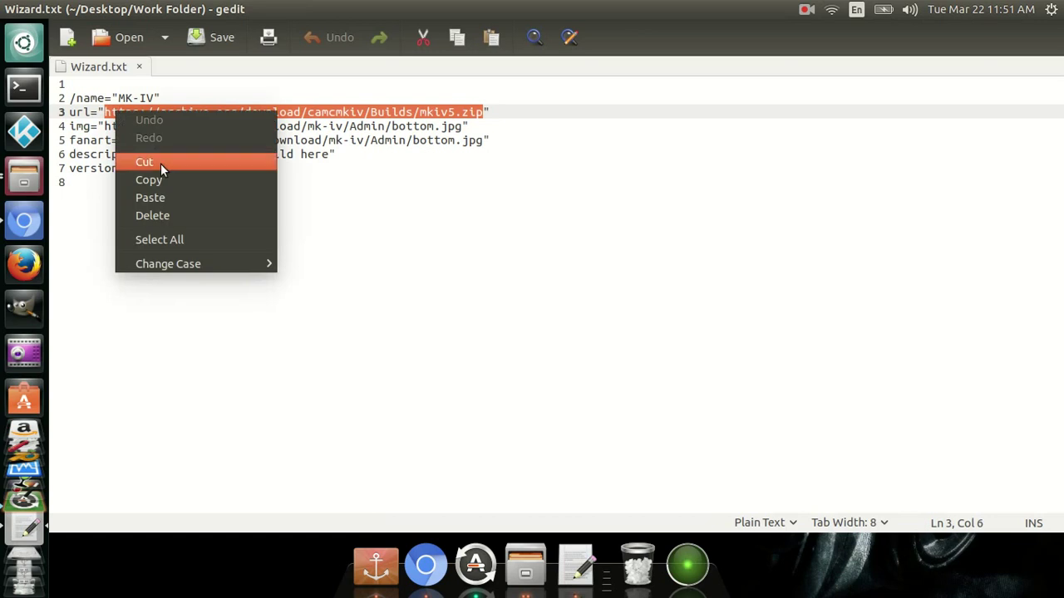
pyautogui.click(173, 189)
# Set the name value in Wizard.txt to "My Build".
pyautogui.moveTo(153, 98); pyautogui.dragTo(115, 99)
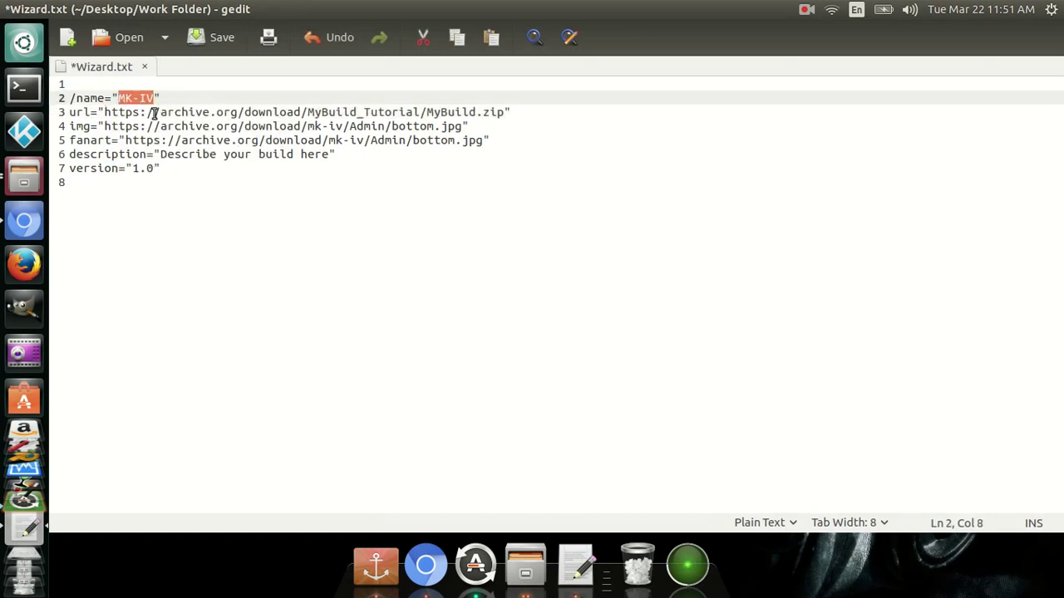
pyautogui.write('My Build')
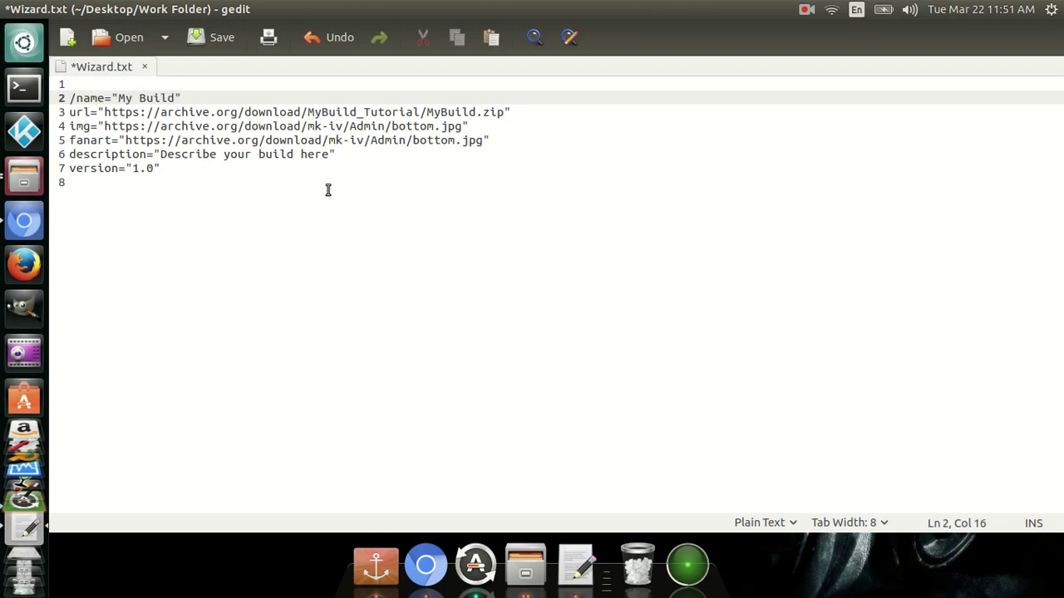
pyautogui.click(351, 317)
# Switch back to Chromium and copy the link address of BuildPic.jpg from the file listing.
pyautogui.click(24, 221)
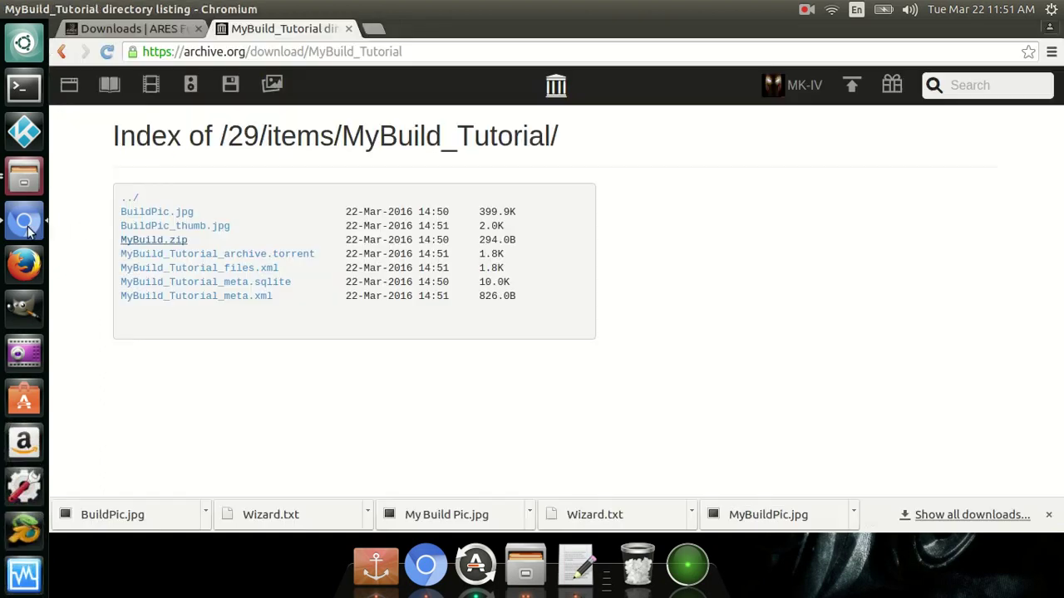
pyautogui.rightClick(144, 215)
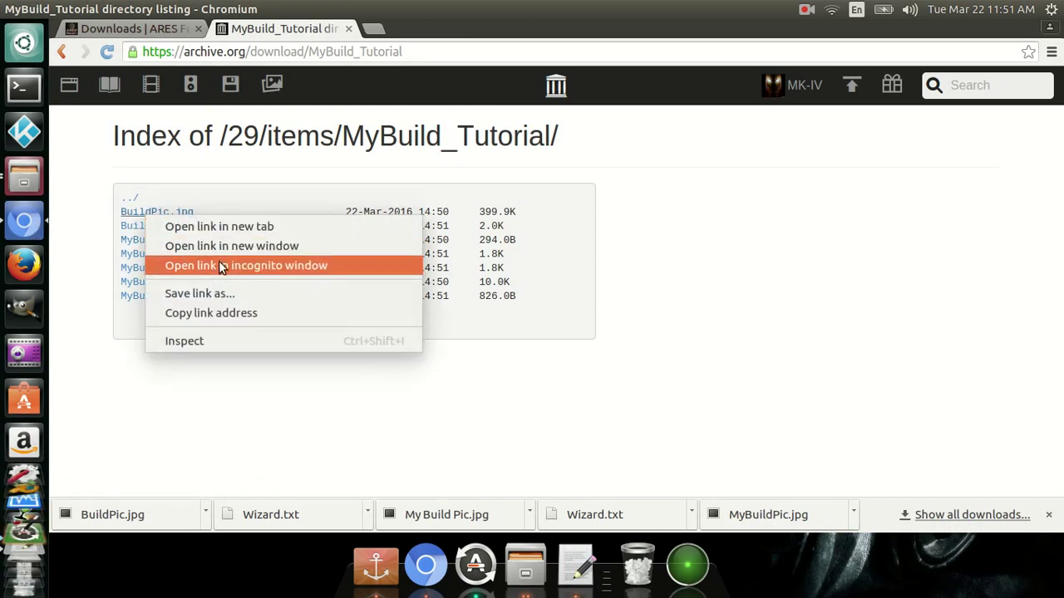
pyautogui.click(233, 312)
# Return to Wizard.txt in the text editor and replace the img value with the copied BuildPic.jpg link.
pyautogui.click(24, 177)
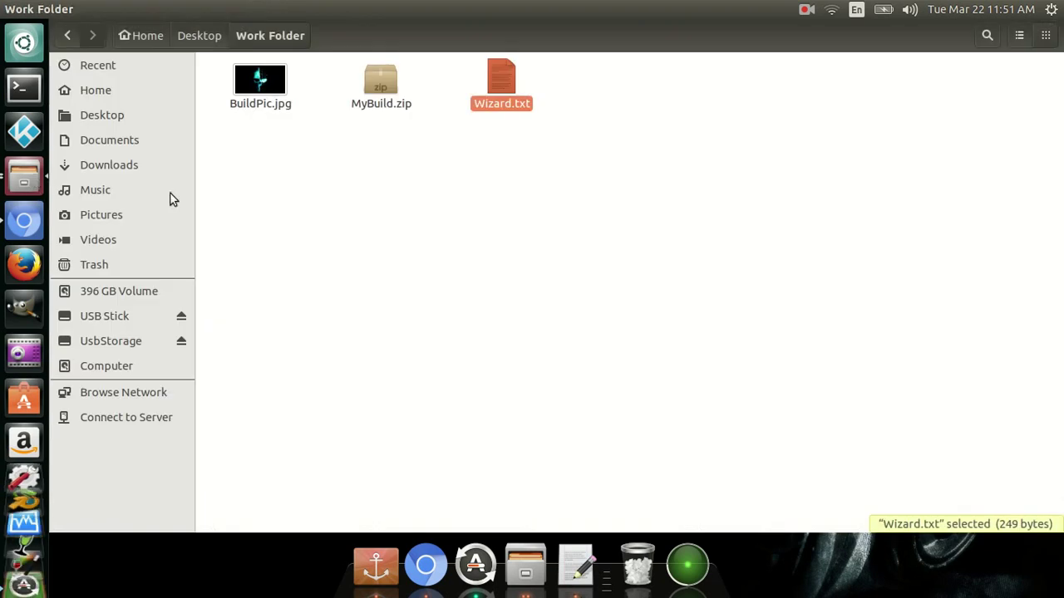
pyautogui.click(568, 551)
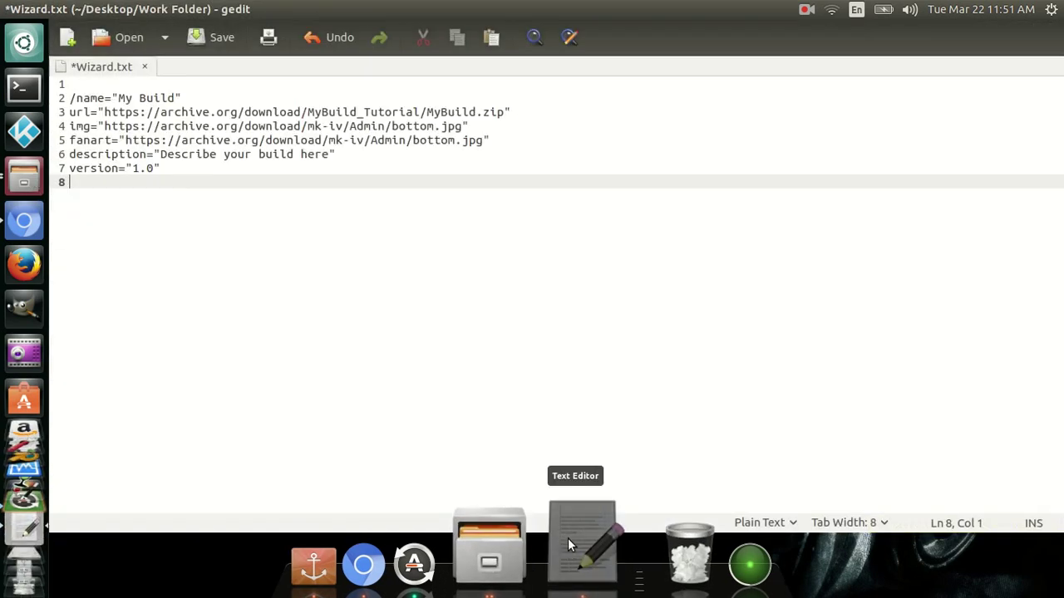
pyautogui.moveTo(465, 126); pyautogui.dragTo(108, 127)
pyautogui.rightClick(106, 126)
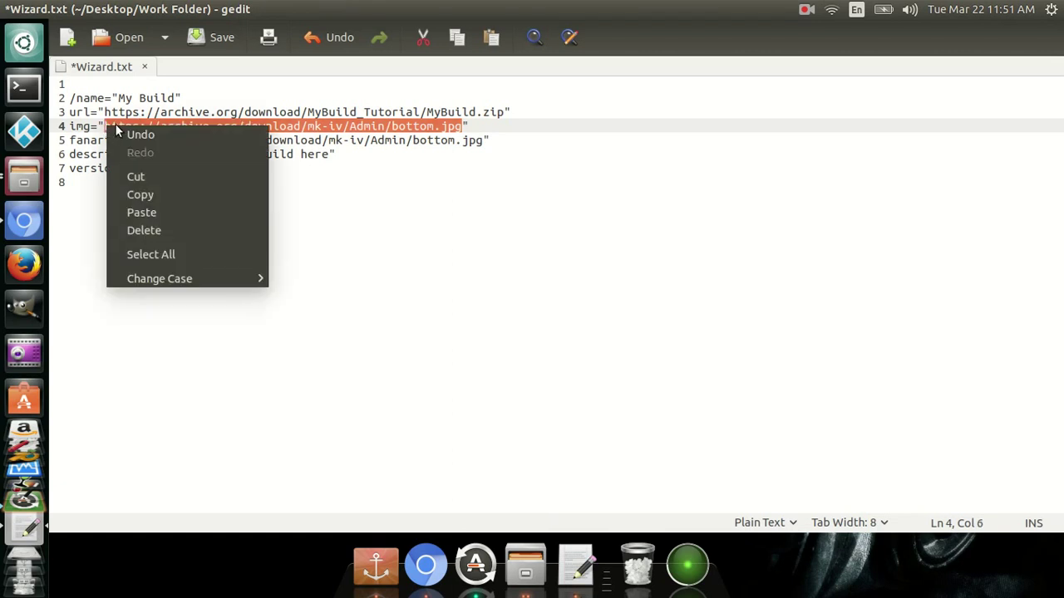
pyautogui.click(178, 211)
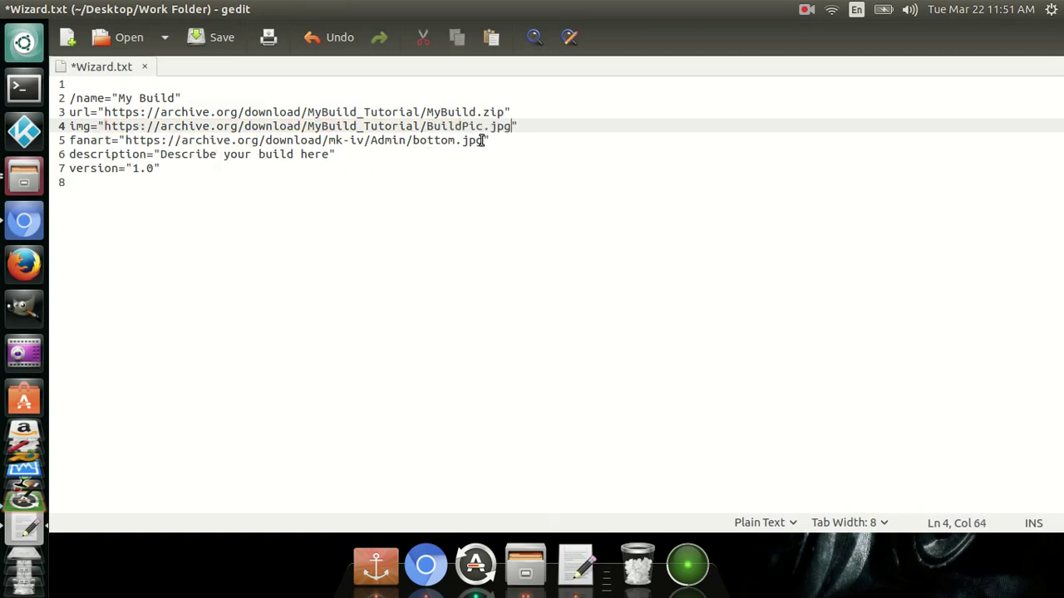
# Replace the fanart value with the same BuildPic.jpg link and save Wizard.txt.
pyautogui.moveTo(482, 139); pyautogui.dragTo(125, 139)
pyautogui.rightClick(127, 138)
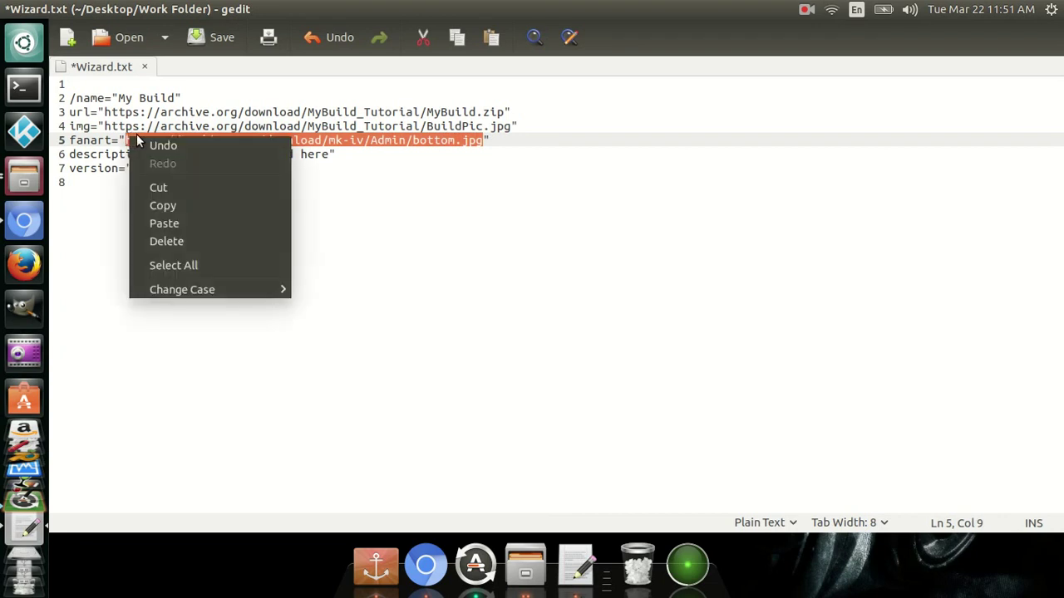
pyautogui.click(209, 223)
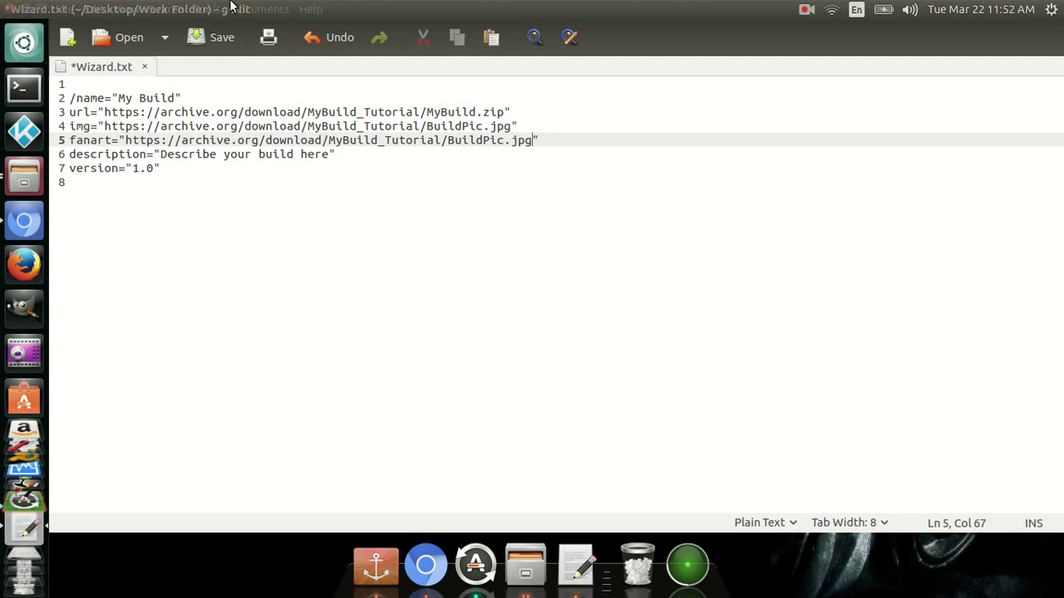
pyautogui.click(227, 36)
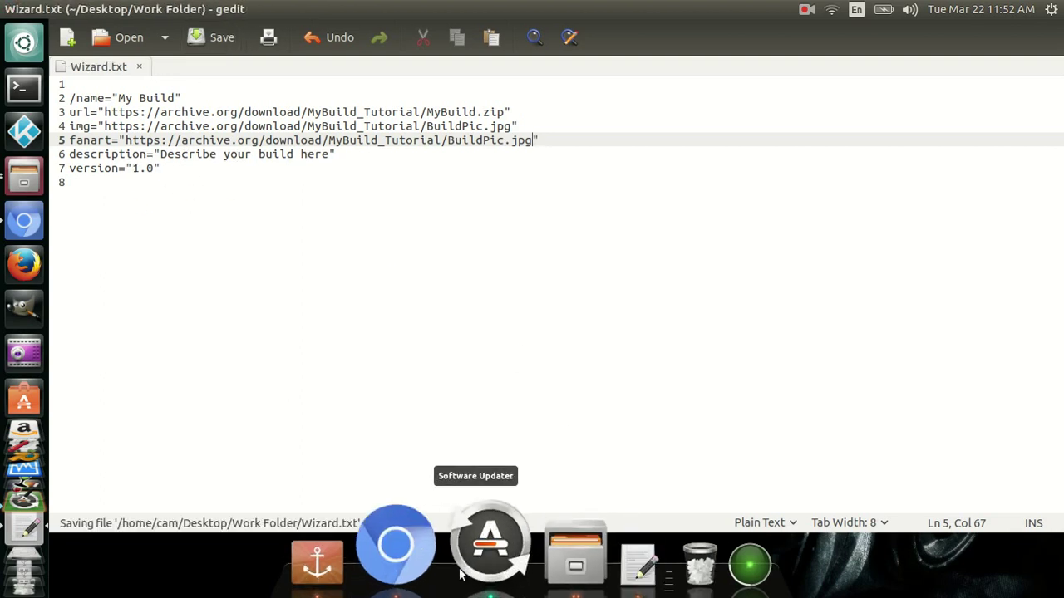
# Switch to Chromium and open the item's editor at archive.org/edit/MyBuild_Tutorial by replacing "download" with "edit" in the address.
pyautogui.click(428, 561)
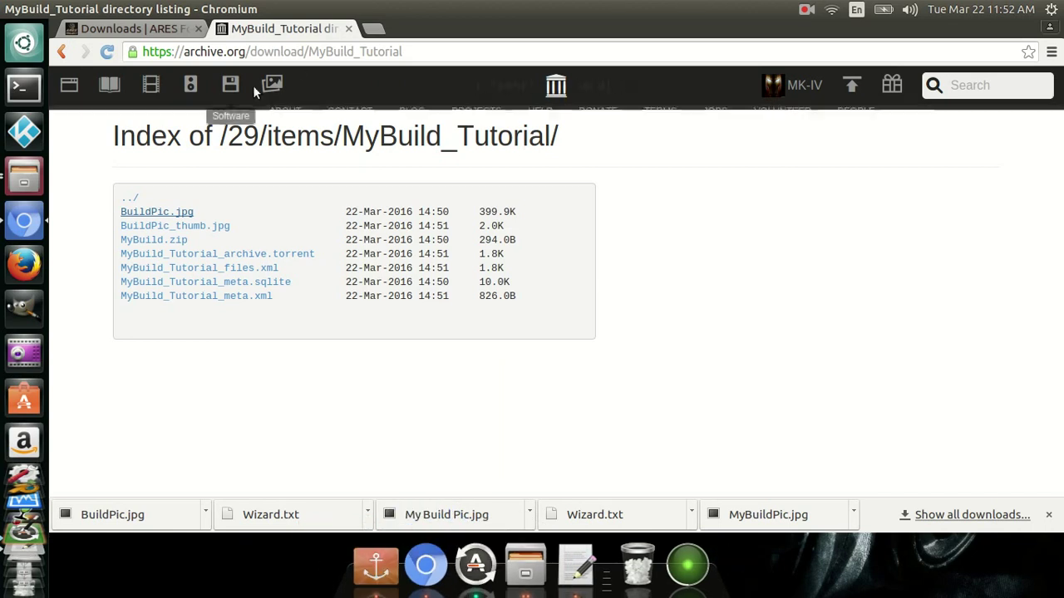
pyautogui.click(306, 52)
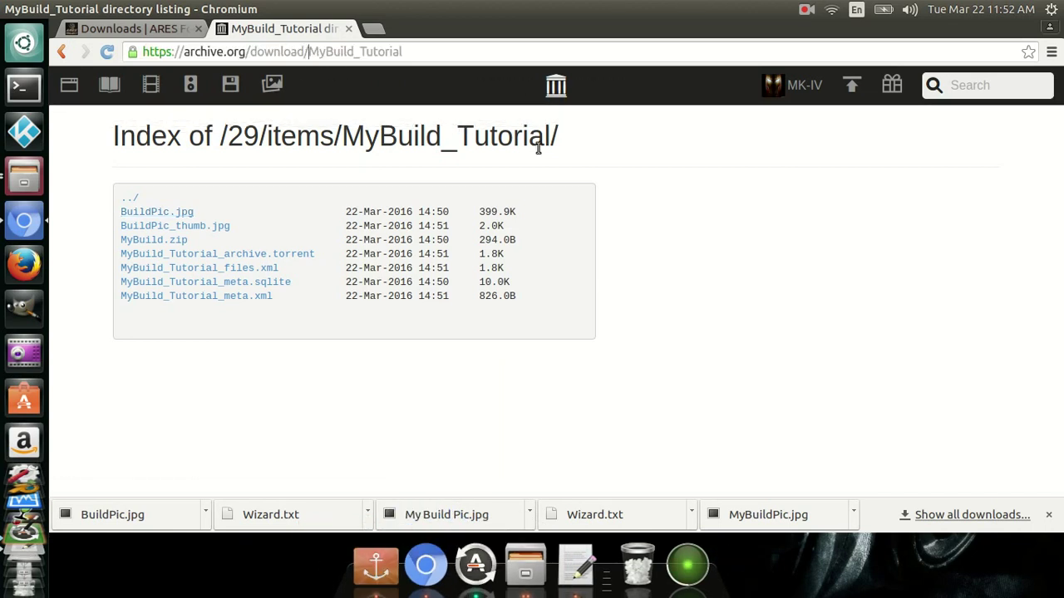
pyautogui.press('BackSpace')
pyautogui.press('BackSpace')
pyautogui.press('BackSpace')
pyautogui.press('BackSpace')
pyautogui.press('BackSpace')
pyautogui.press('BackSpace')
pyautogui.press('BackSpace')
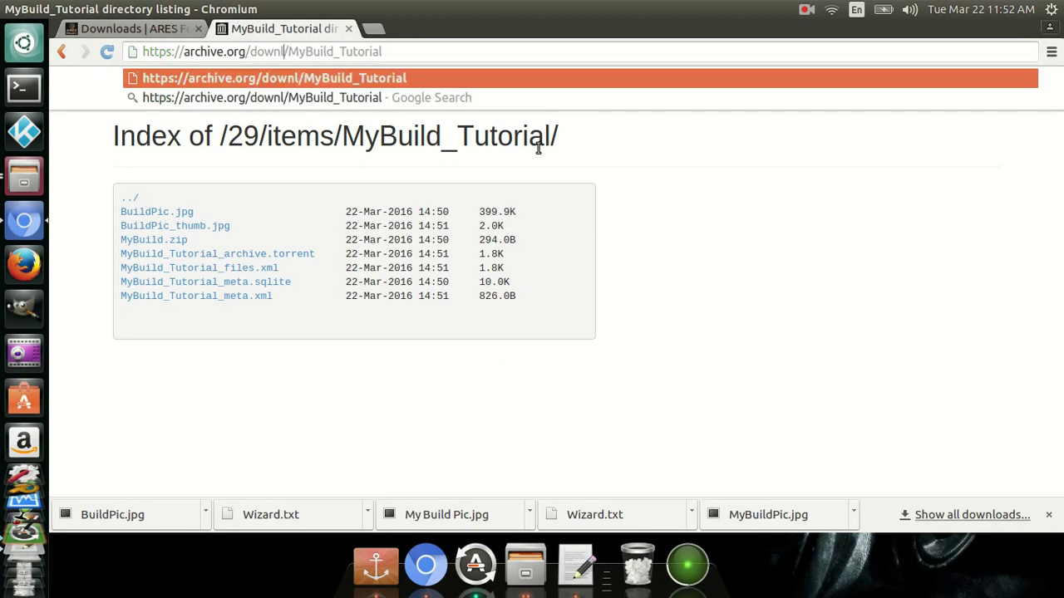
pyautogui.press('BackSpace')
pyautogui.write('edit')
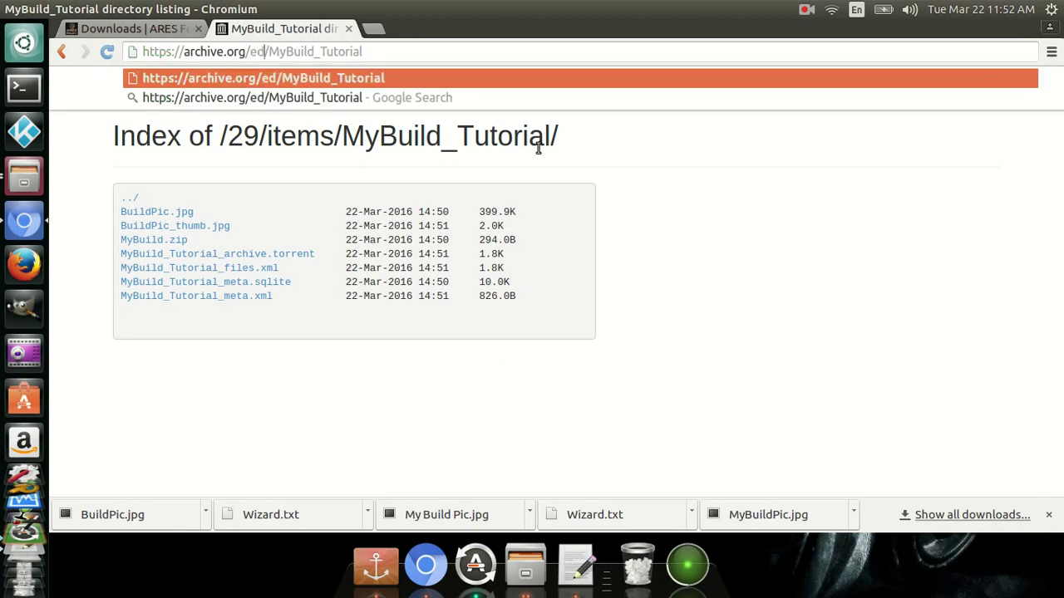
pyautogui.press('Return')
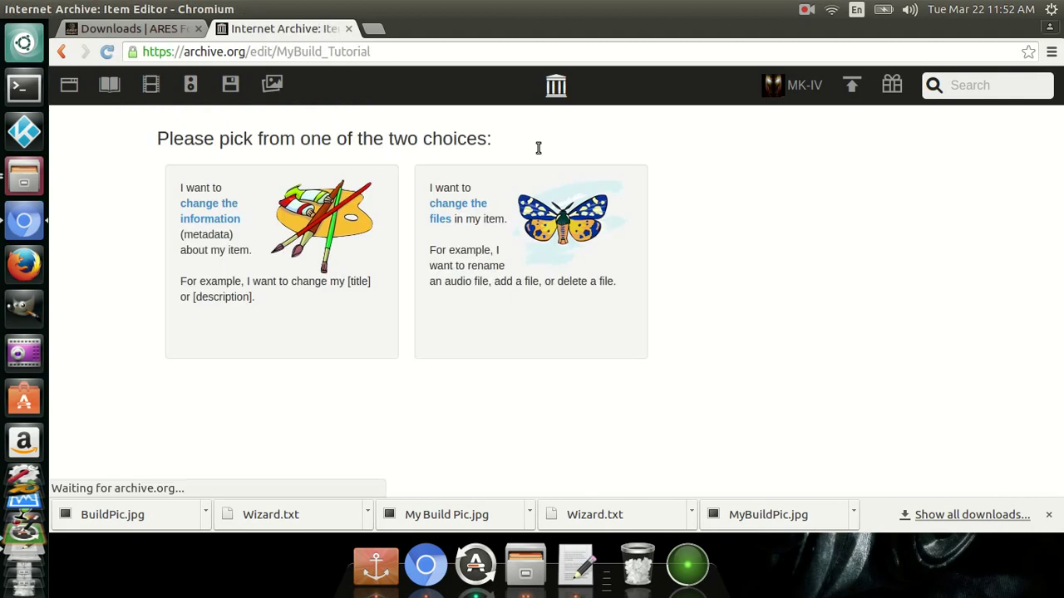
# Choose to change the files in the item and go to its directory tree.
pyautogui.click(460, 213)
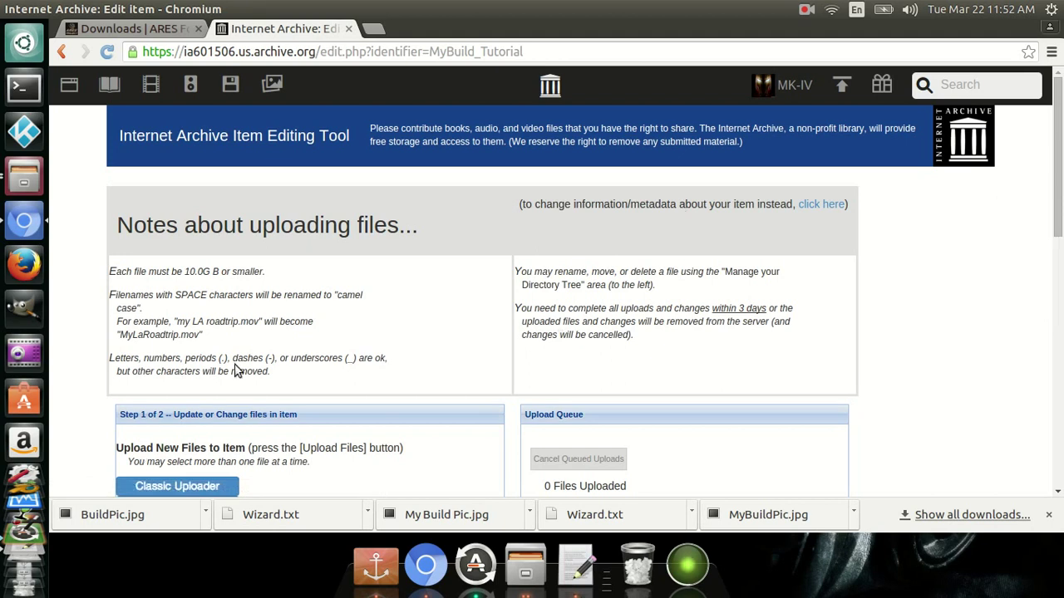
pyautogui.scroll(-5, 269, 361)
pyautogui.scroll(-3, 281, 364)
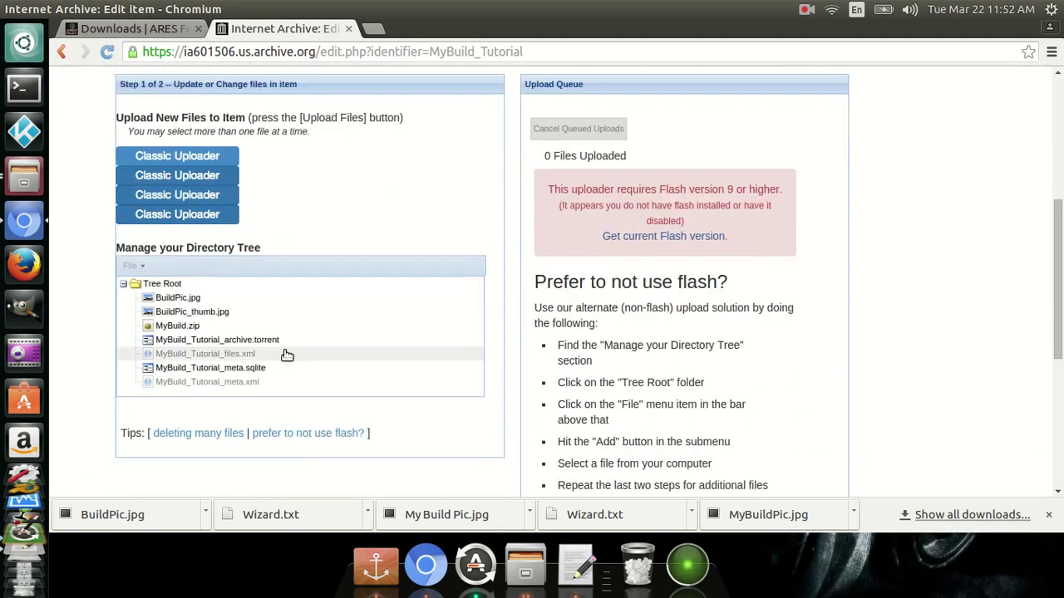
# Add Wizard.txt from the Work Folder to the upload list of the item's Tree Root folder.
pyautogui.click(160, 285)
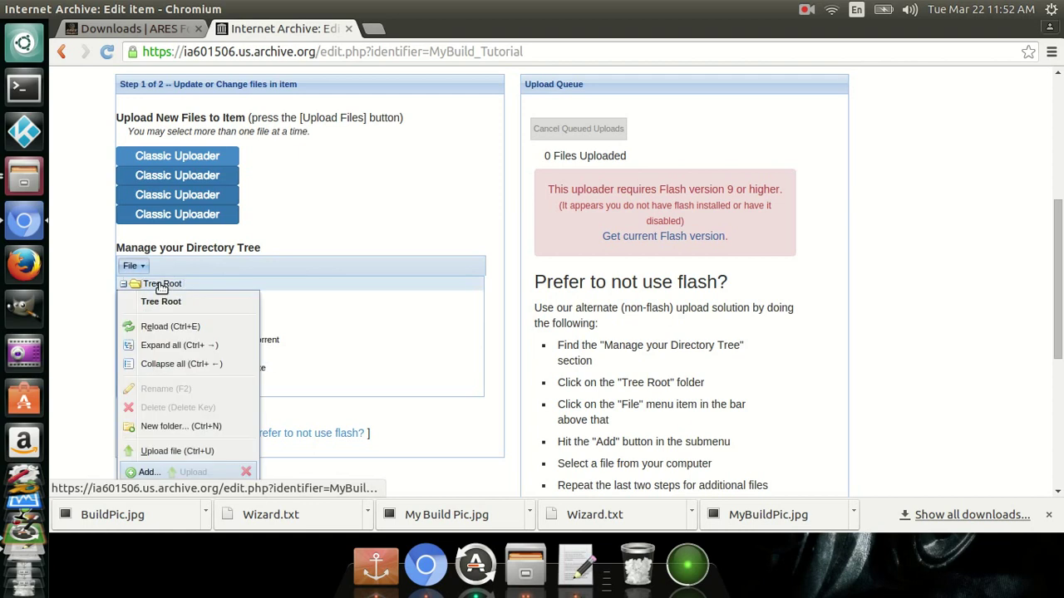
pyautogui.click(149, 471)
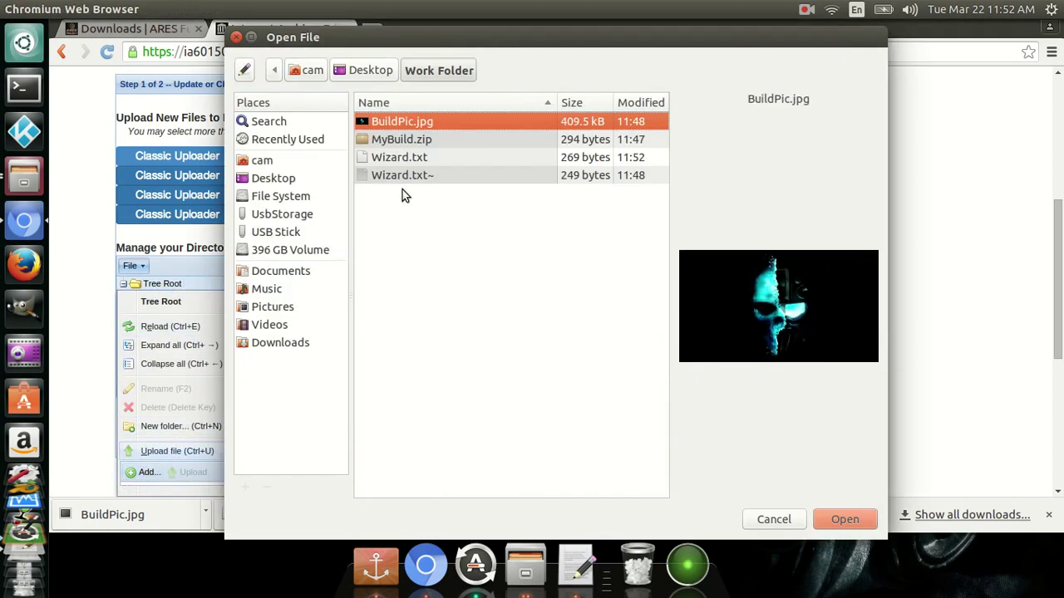
pyautogui.click(407, 164)
pyautogui.click(852, 519)
# Upload the queued Wizard.txt to the Tree Root and finish the changes by updating the item.
pyautogui.scroll(-2, 232, 366)
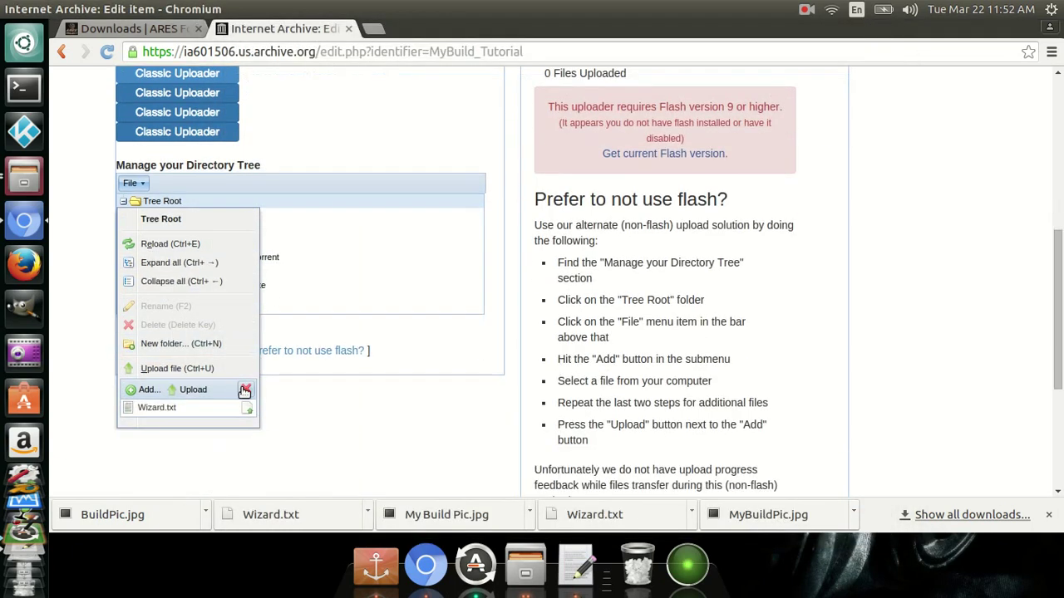
pyautogui.scroll(-1, 258, 395)
pyautogui.click(194, 351)
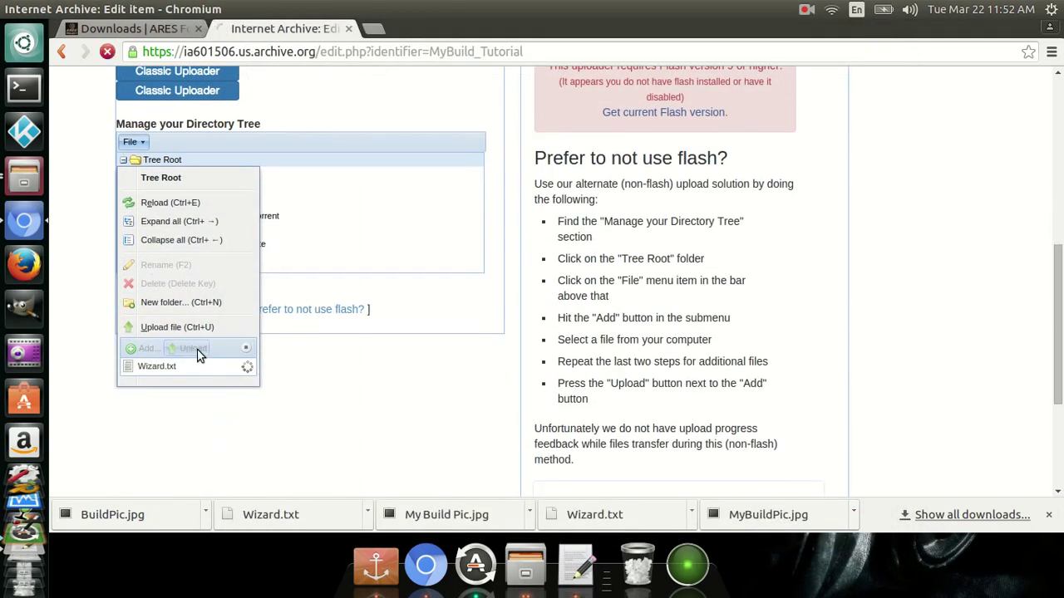
pyautogui.click(362, 396)
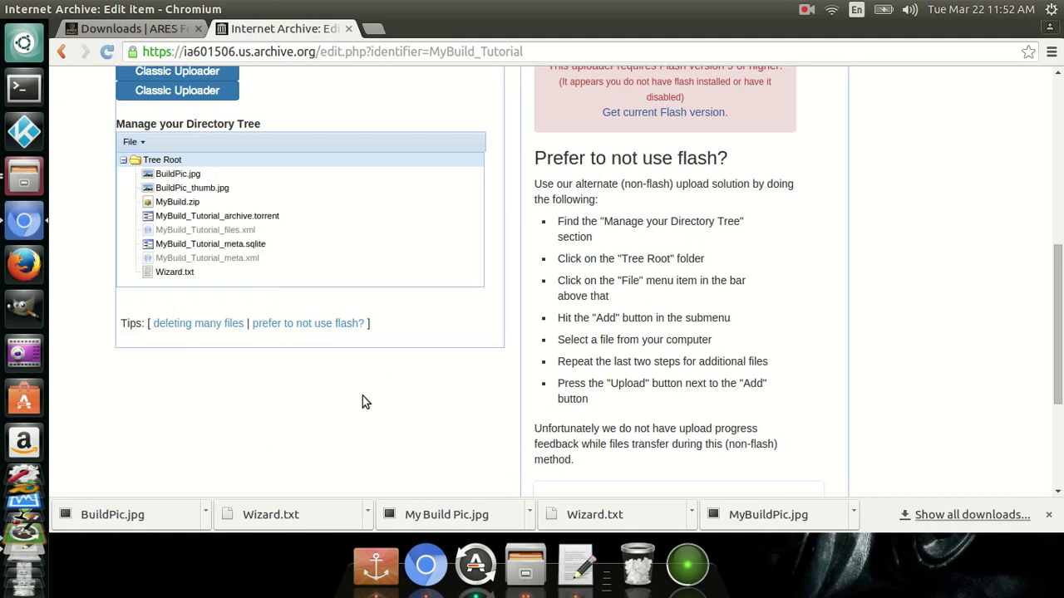
pyautogui.scroll(-4, 241, 357)
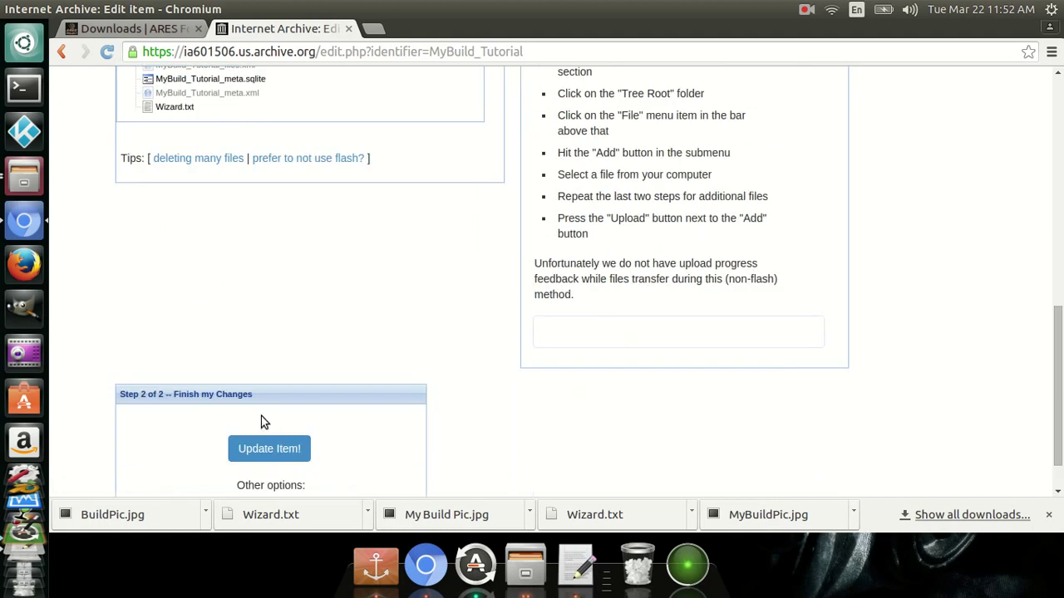
pyautogui.click(287, 447)
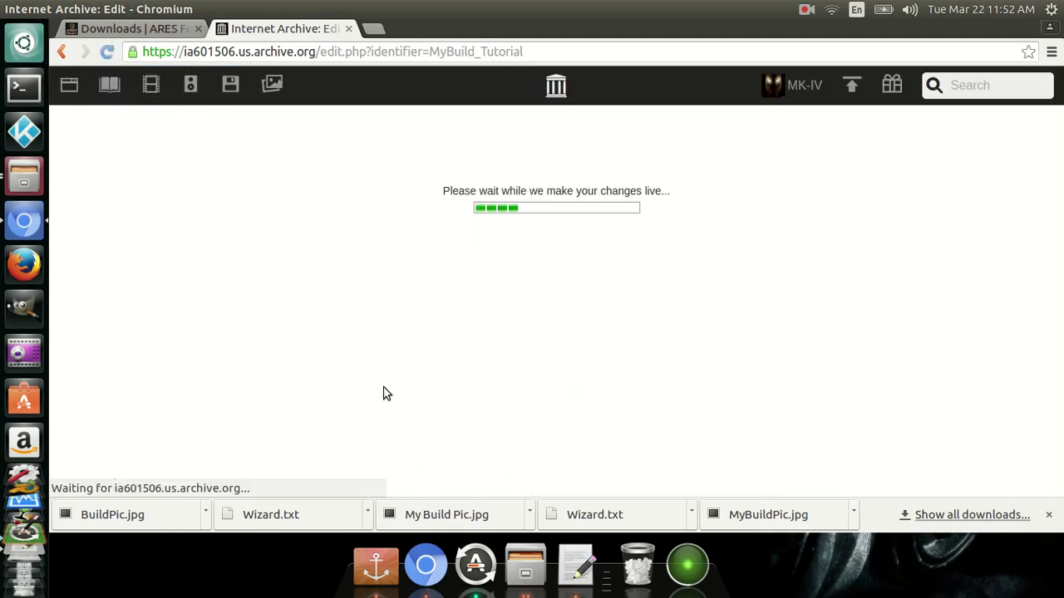